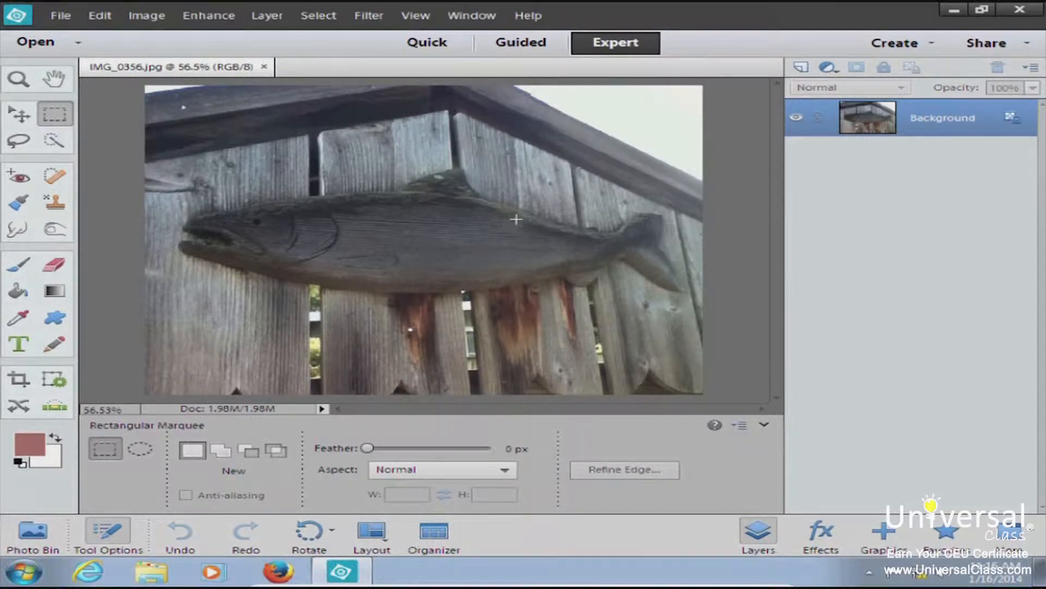
Open Print settings for the fish photo, keeping the current printer and Landscape orientation
{"action": "left_click", "coordinate": [61, 16]}
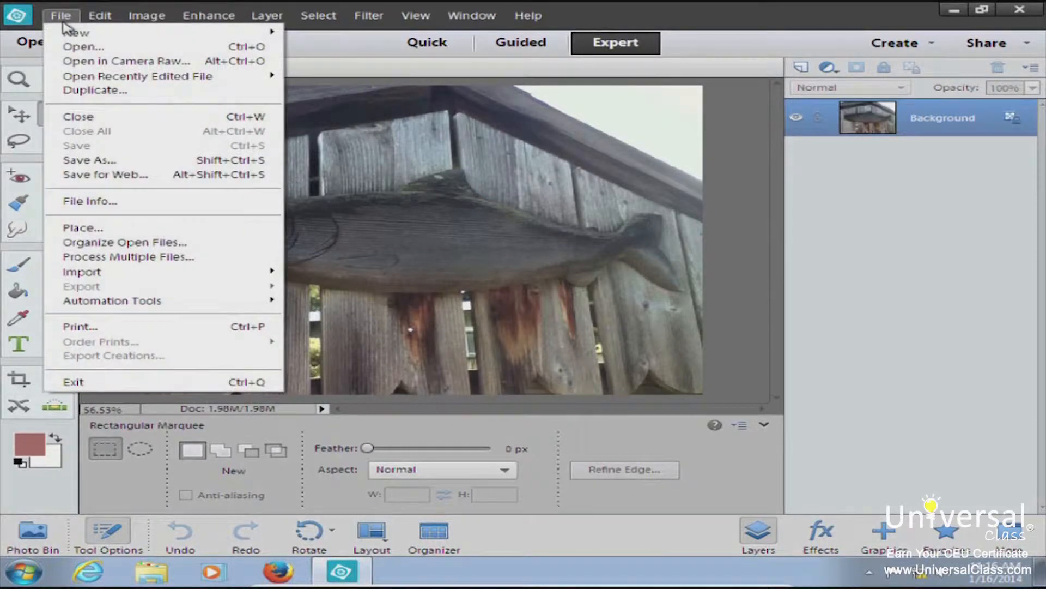
{"action": "left_click", "coordinate": [187, 328]}
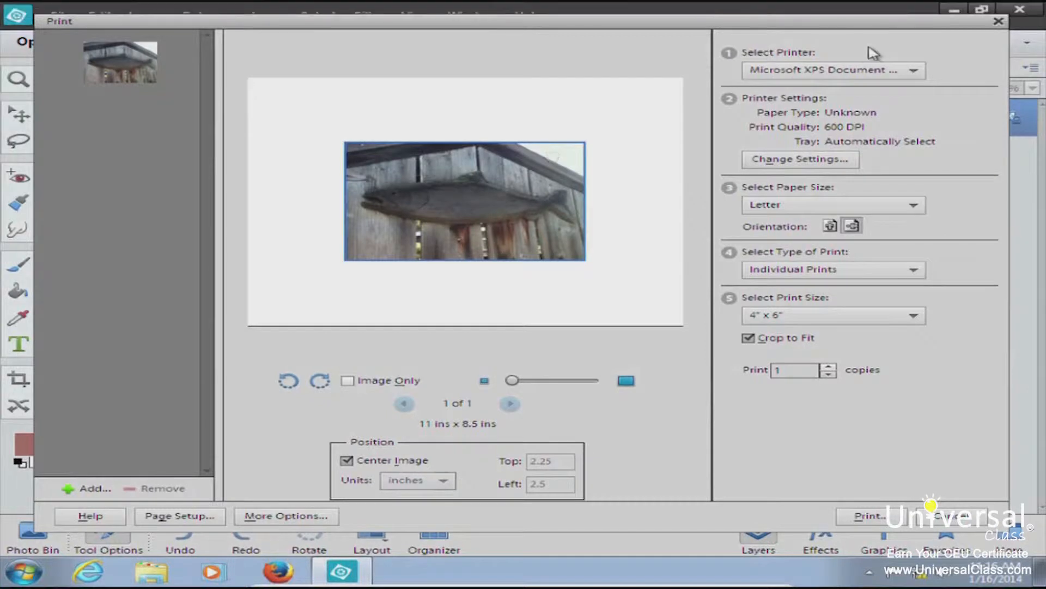
{"action": "left_click", "coordinate": [812, 74]}
{"action": "left_click", "coordinate": [815, 75]}
{"action": "left_click", "coordinate": [830, 225]}
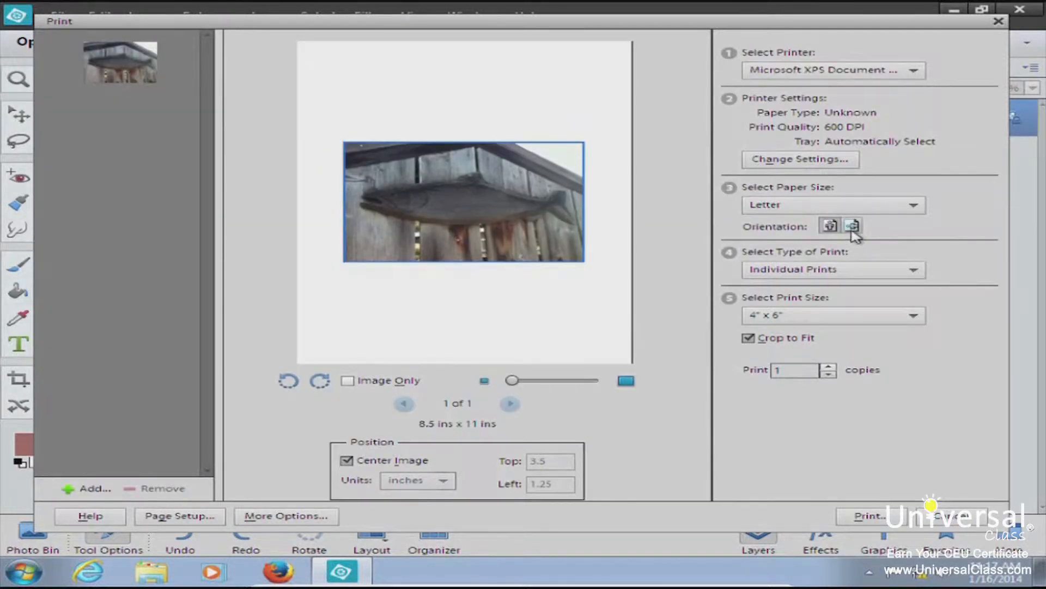
{"action": "left_click", "coordinate": [853, 232]}
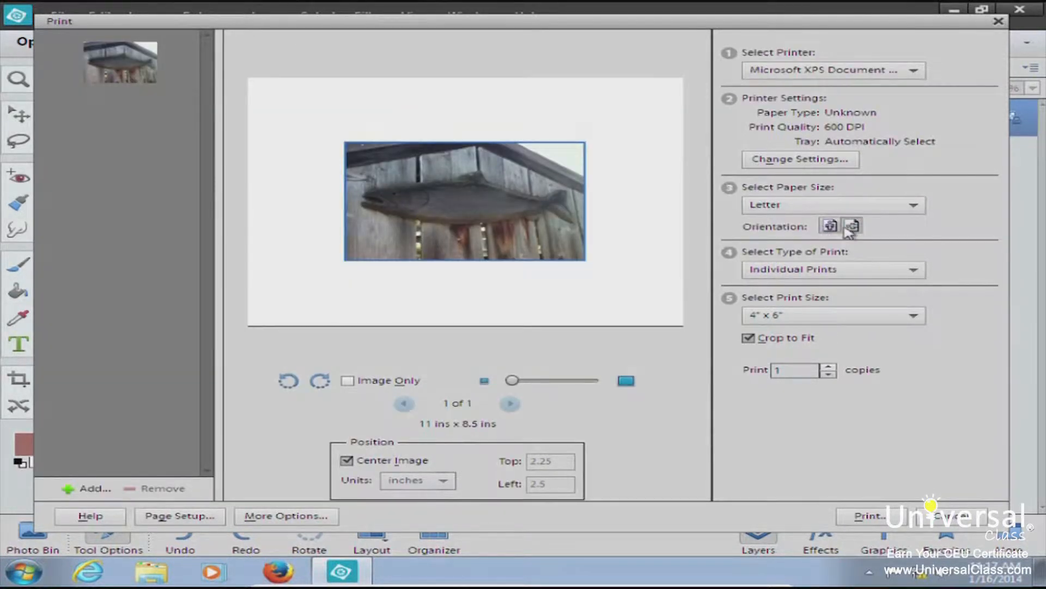
{"action": "left_click", "coordinate": [831, 228]}
{"action": "left_click", "coordinate": [854, 229]}
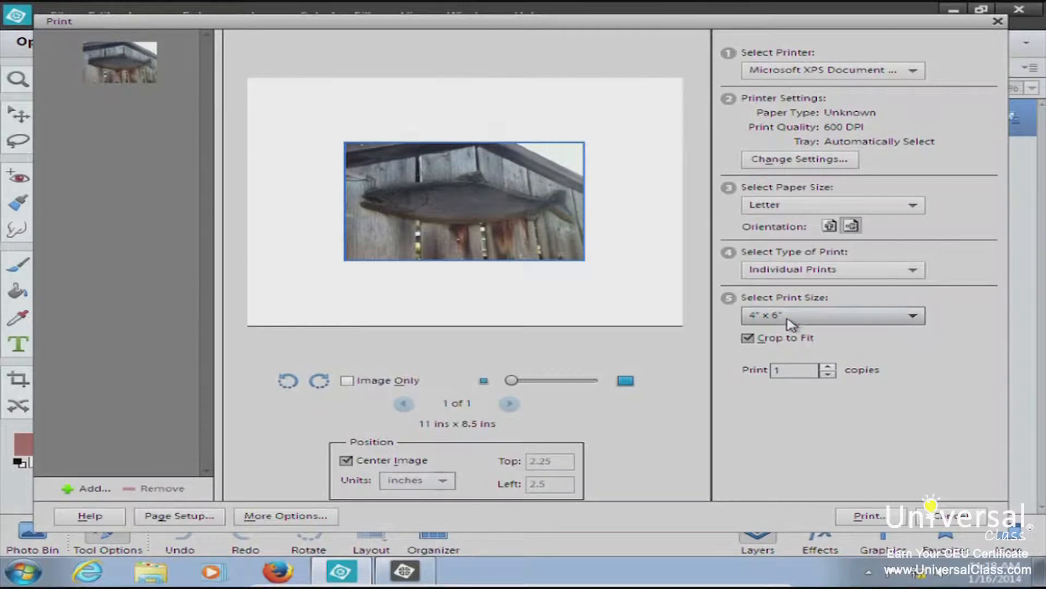
Set Print Size to Actual Size (13.33" x 10.00") and print the photo
{"action": "left_click", "coordinate": [911, 319]}
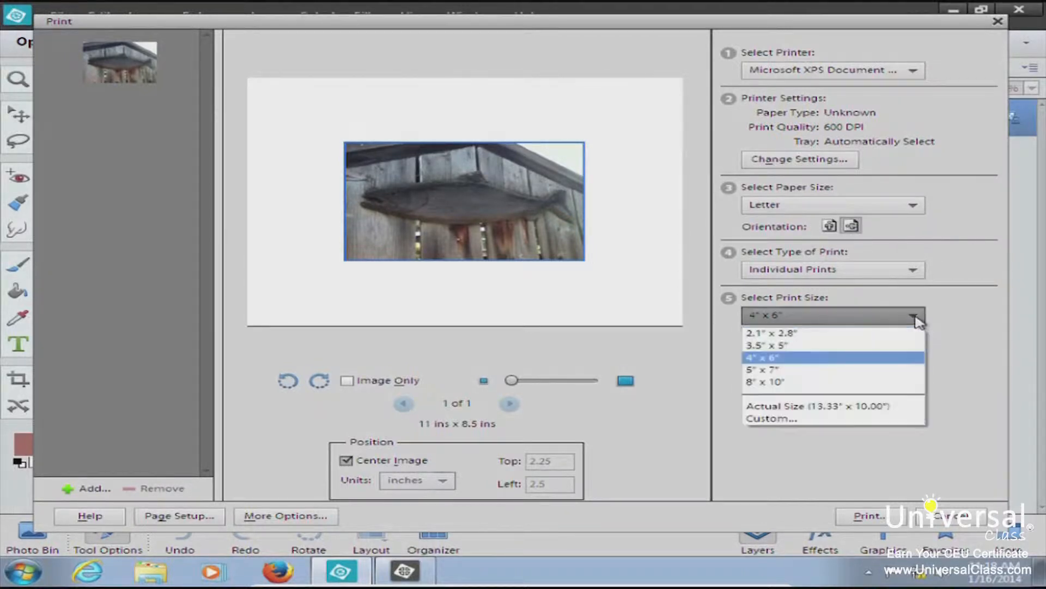
{"action": "left_click", "coordinate": [803, 383]}
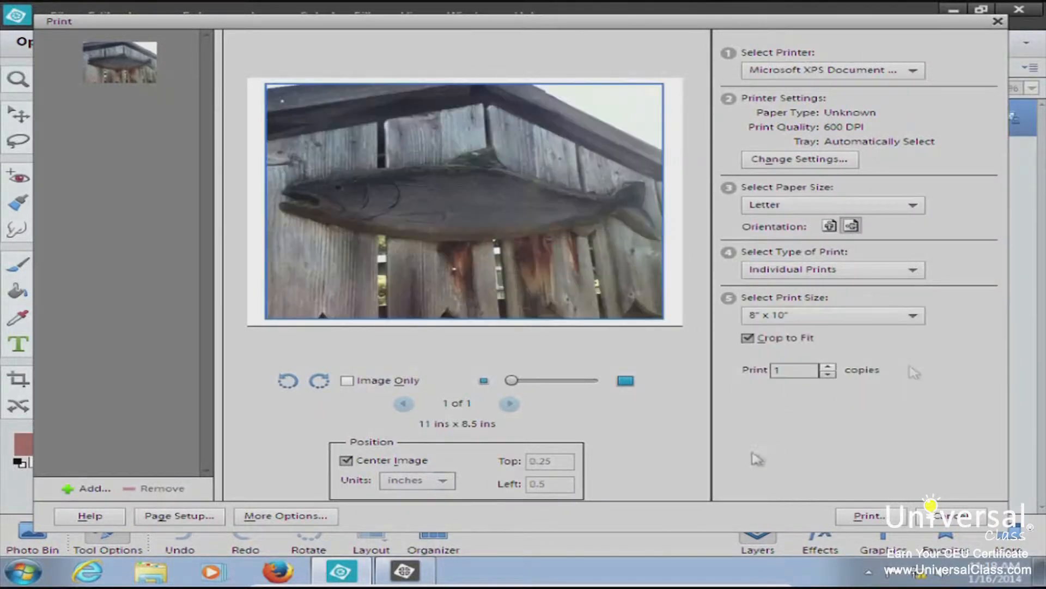
{"action": "scroll", "coordinate": [927, 467], "scroll_direction": "up", "scroll_amount": 4}
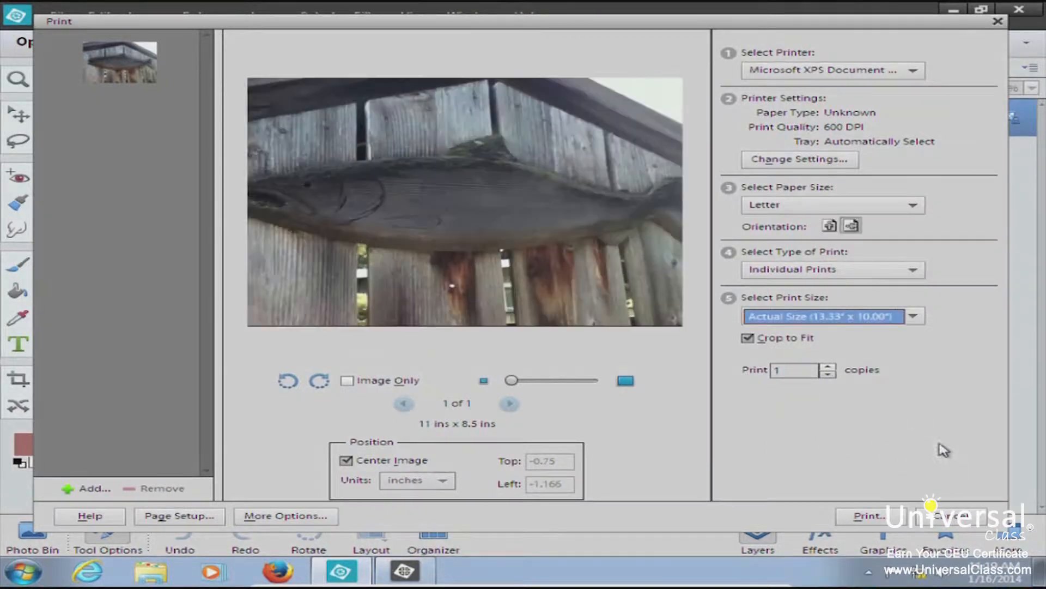
{"action": "left_click", "coordinate": [660, 155]}
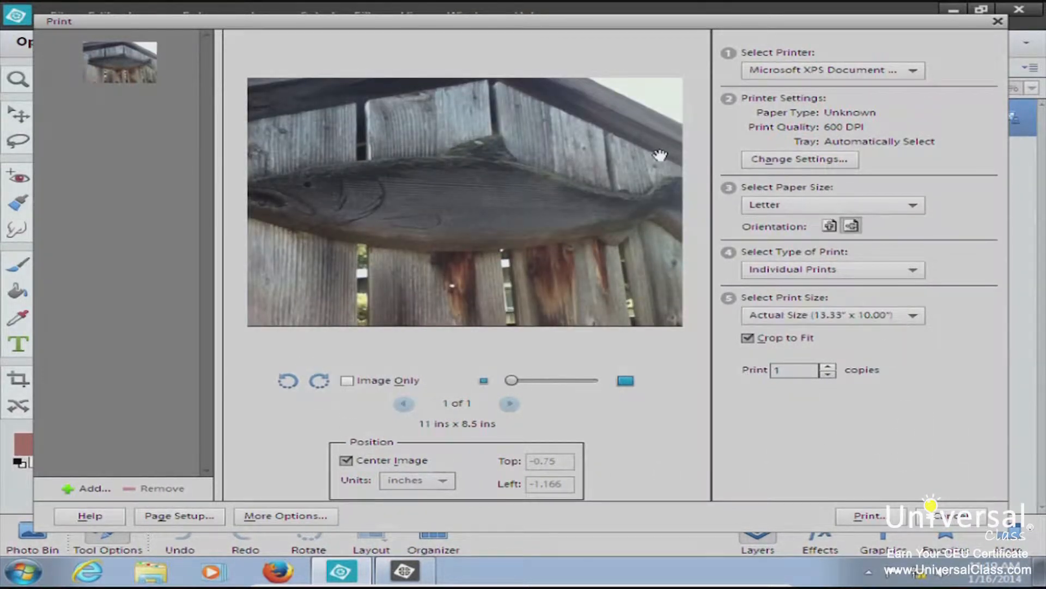
{"action": "left_click", "coordinate": [872, 516]}
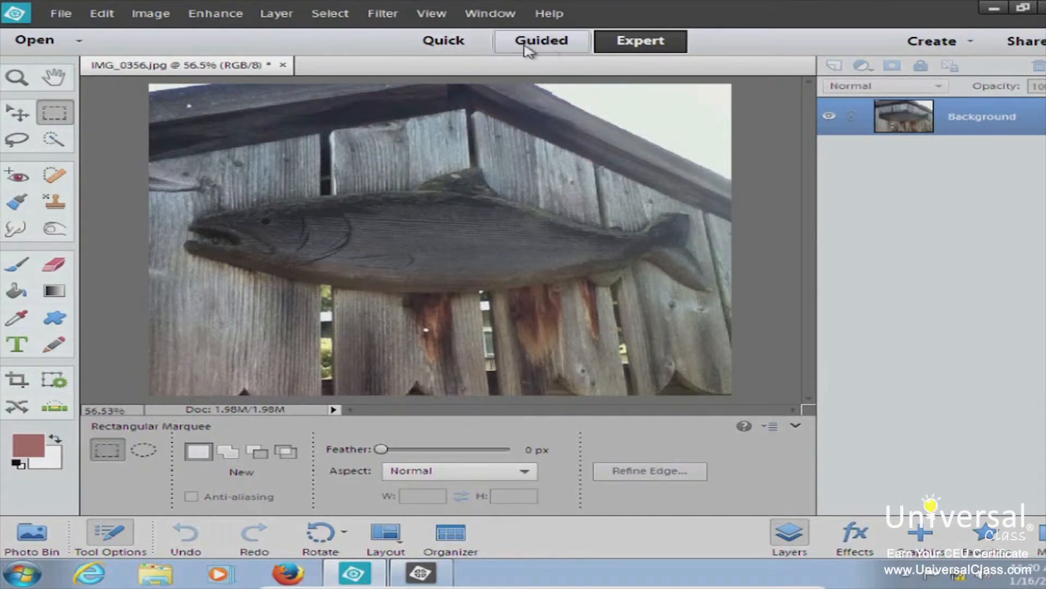
Cycle through Guided and Quick modes back to Expert, then show the Create projects list
{"action": "left_click", "coordinate": [547, 49]}
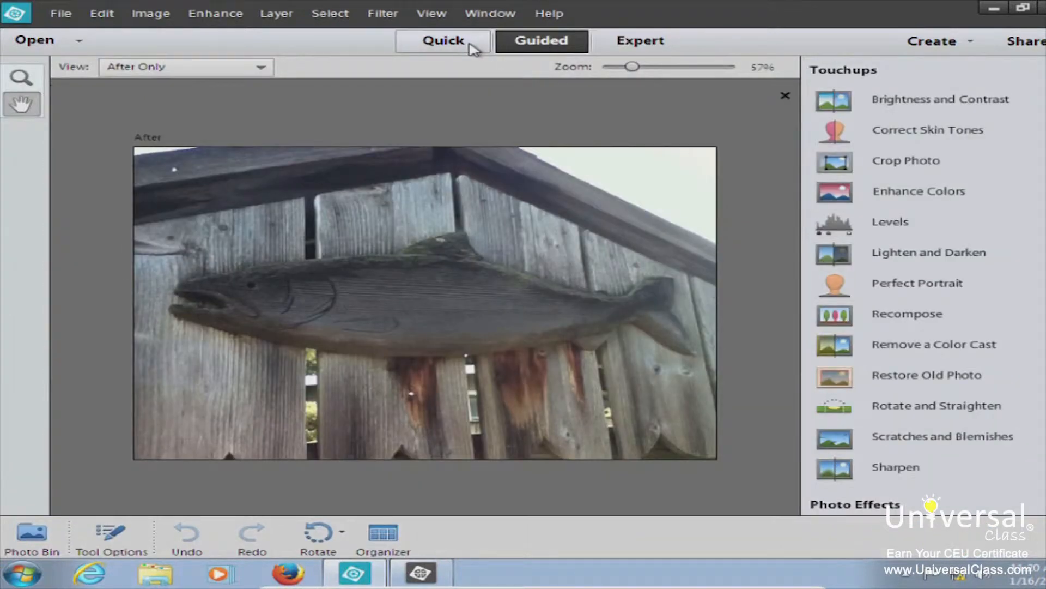
{"action": "left_click", "coordinate": [470, 46]}
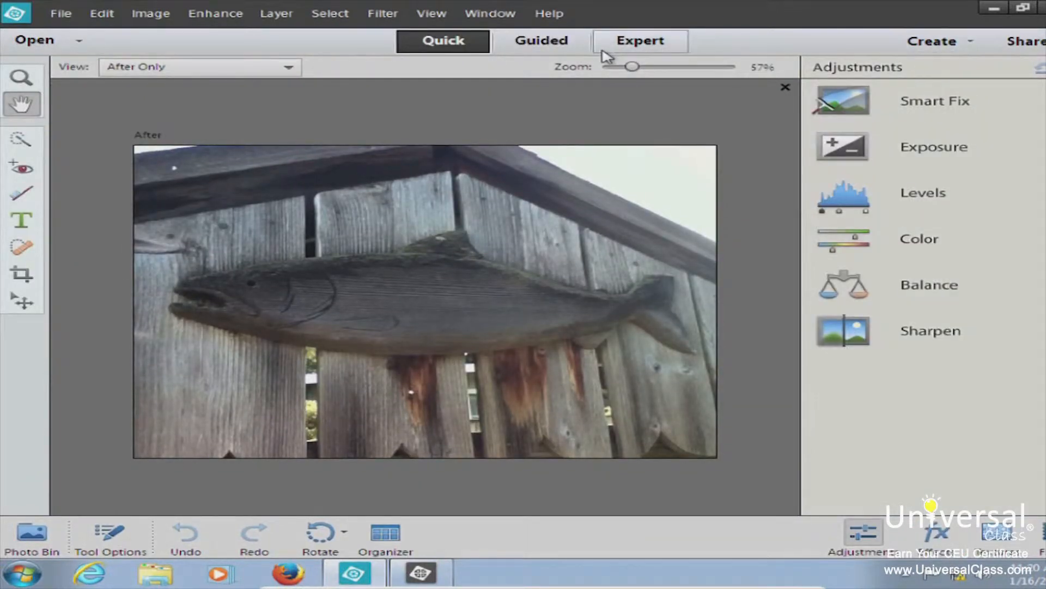
{"action": "left_click", "coordinate": [660, 49]}
{"action": "left_click", "coordinate": [920, 50]}
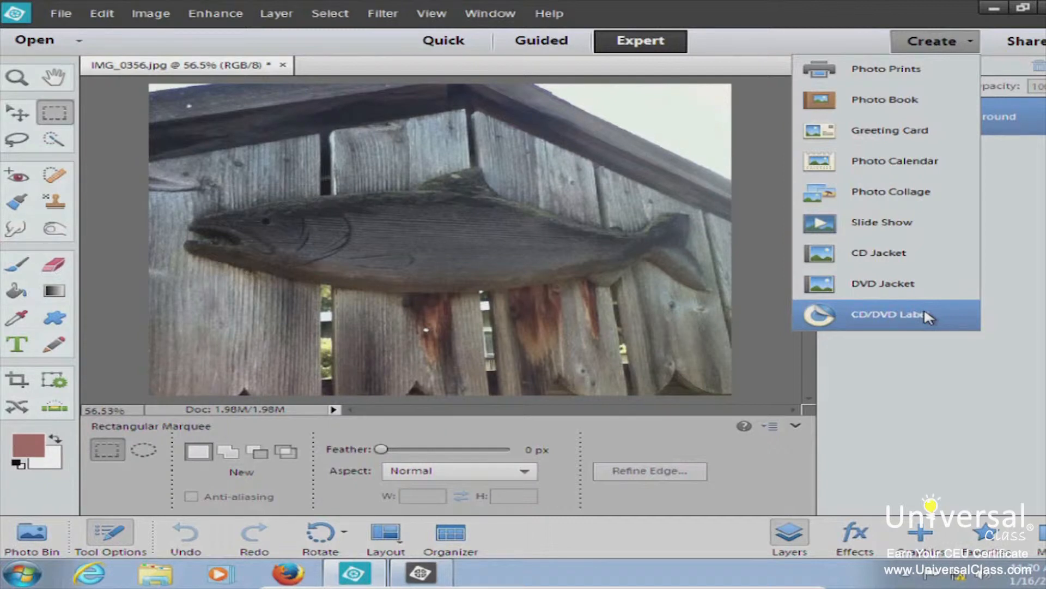
Start a Photo Calendar, accept the auto-save warning, and nudge the setup window
{"action": "left_click", "coordinate": [922, 162]}
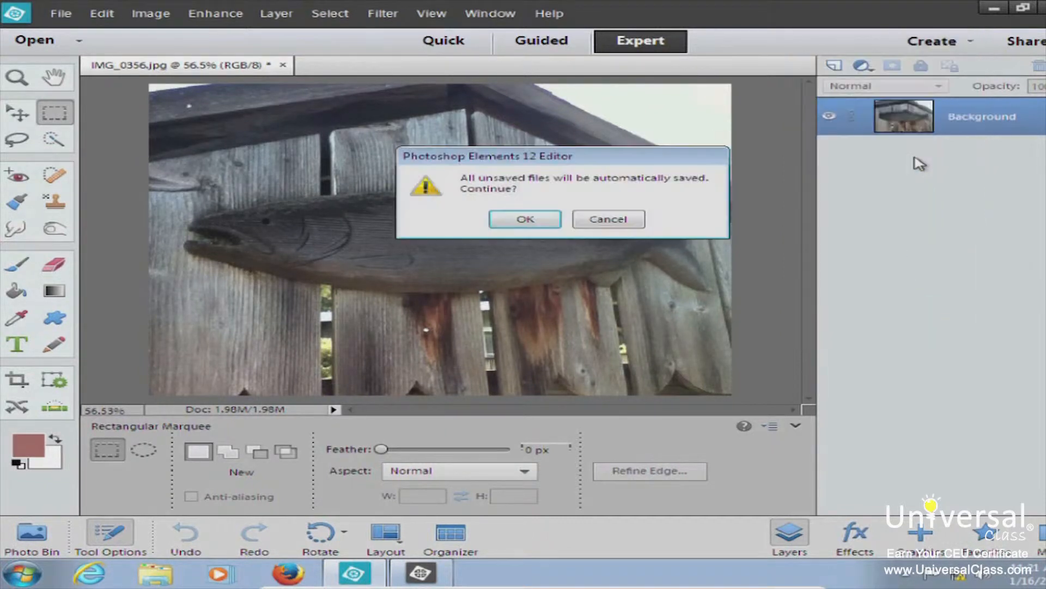
{"action": "left_click", "coordinate": [524, 219]}
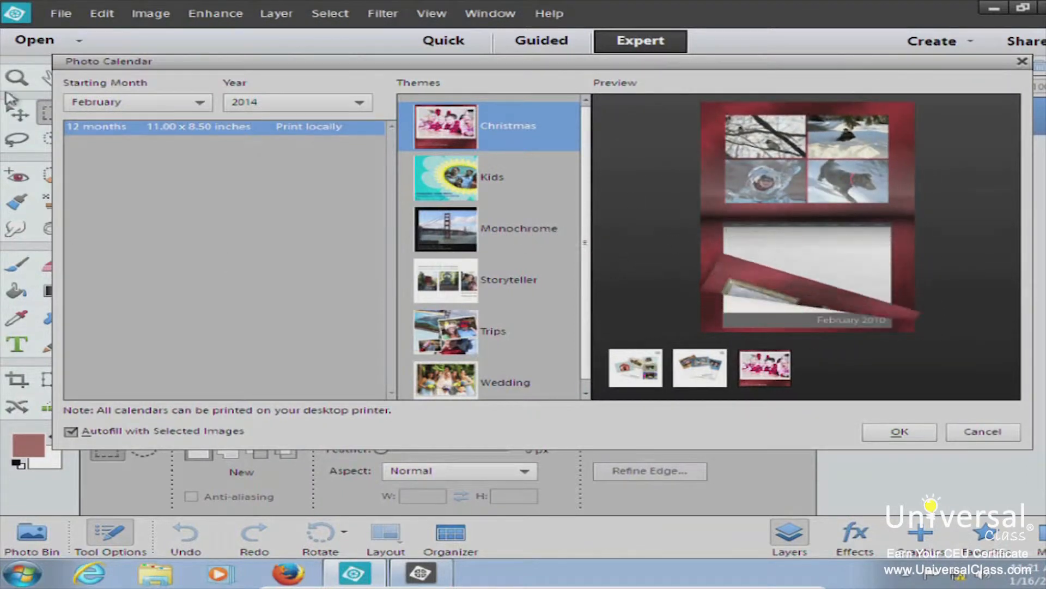
{"action": "left_click_drag", "start_coordinate": [231, 62], "coordinate": [229, 56]}
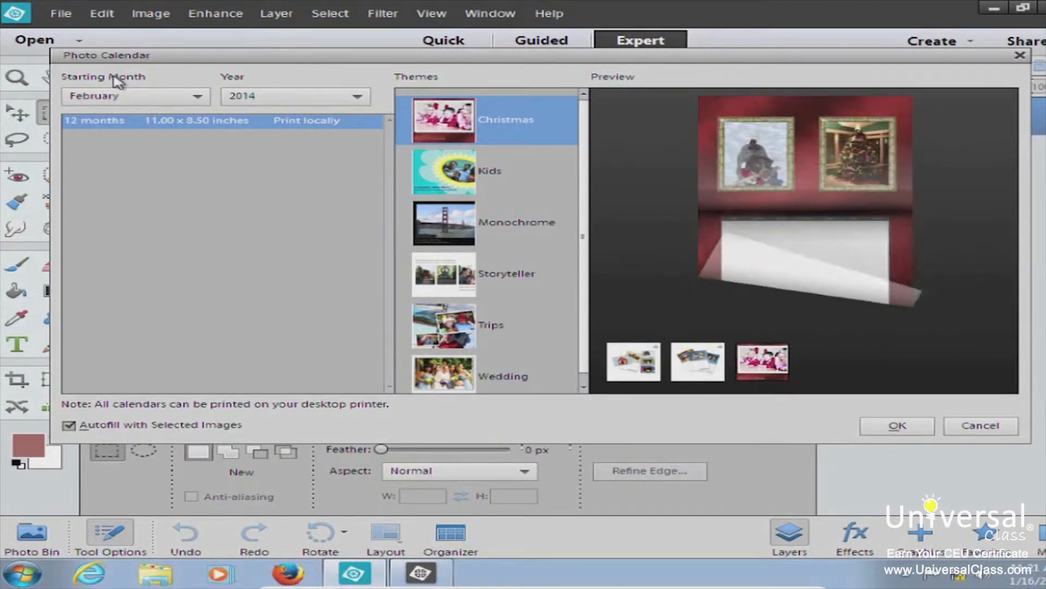
Start the calendar in January 2014, preview Kids, Storyteller and Wedding themes, and create it with Monochrome
{"action": "left_click", "coordinate": [150, 102]}
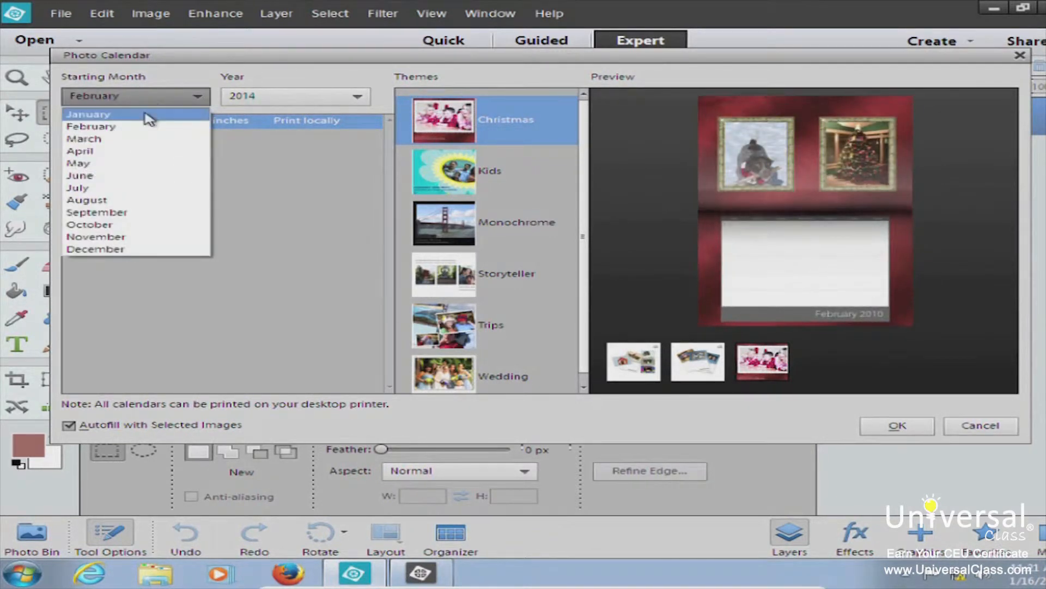
{"action": "left_click", "coordinate": [148, 115]}
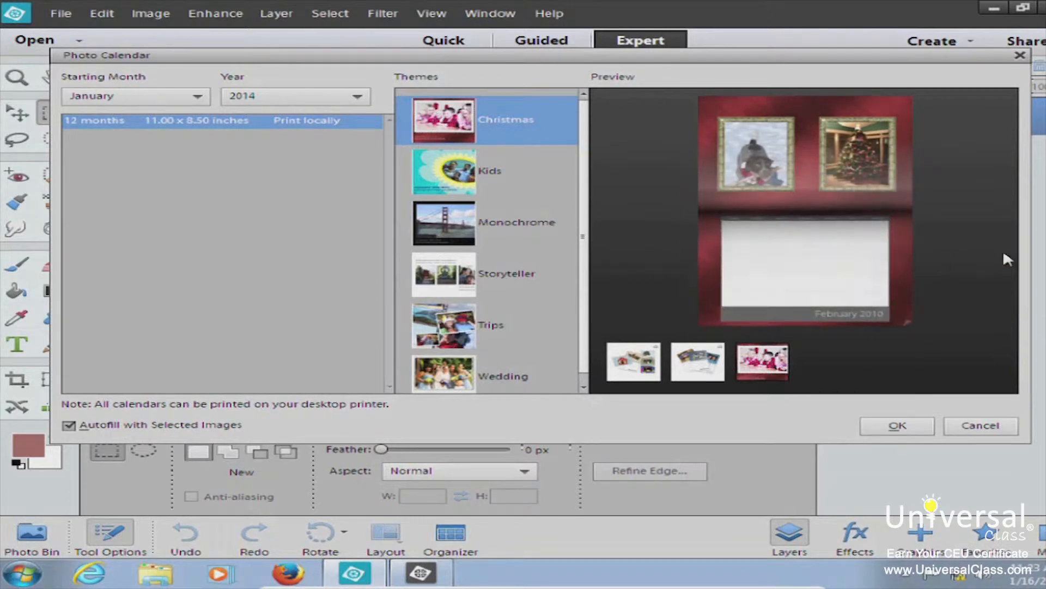
{"action": "left_click", "coordinate": [494, 173]}
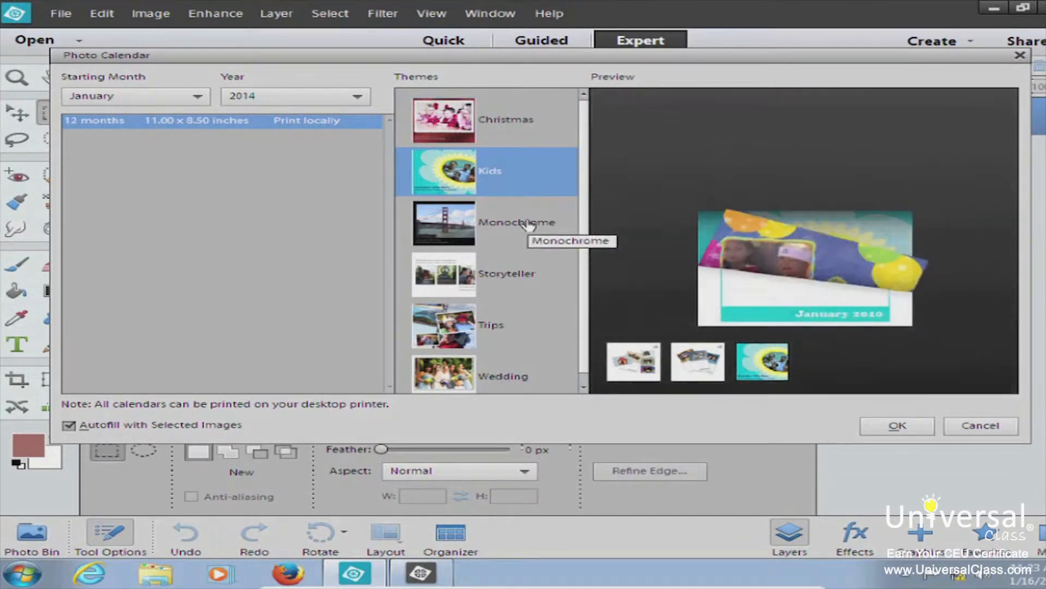
{"action": "left_click", "coordinate": [529, 226]}
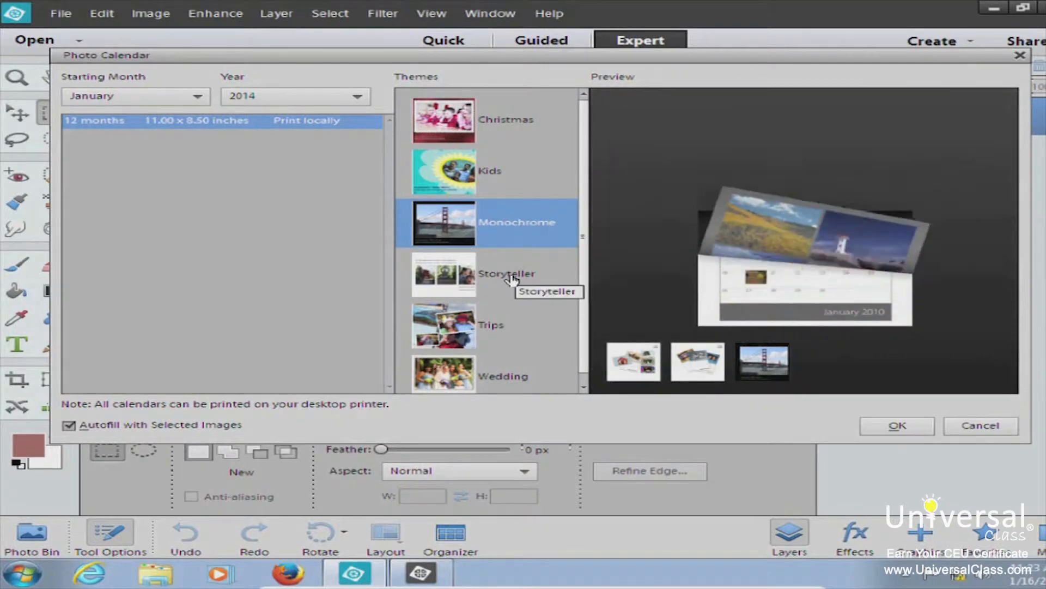
{"action": "left_click", "coordinate": [511, 278]}
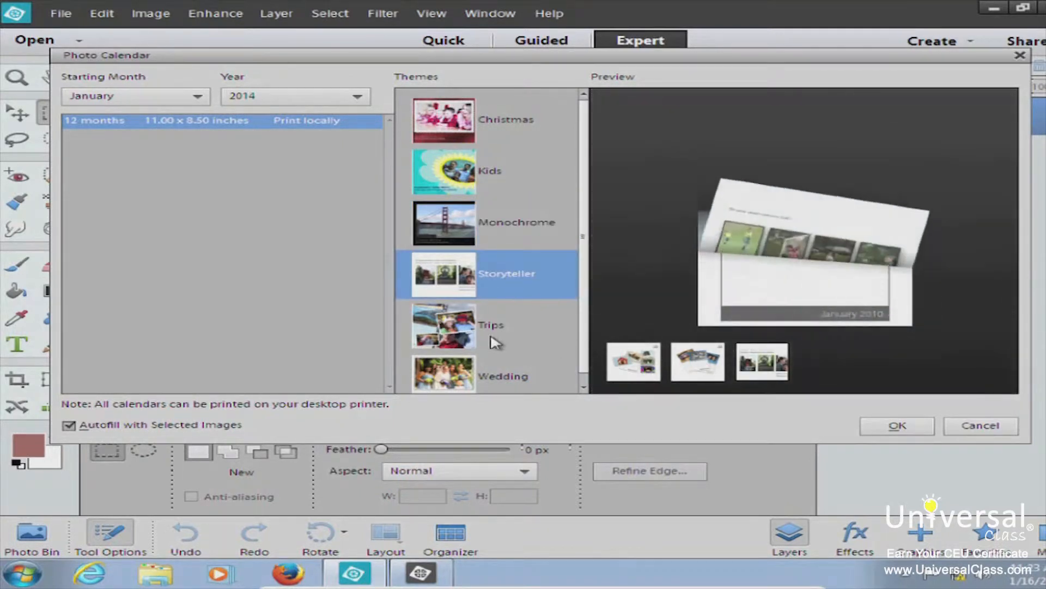
{"action": "scroll", "coordinate": [578, 286], "scroll_direction": "down", "scroll_amount": 1}
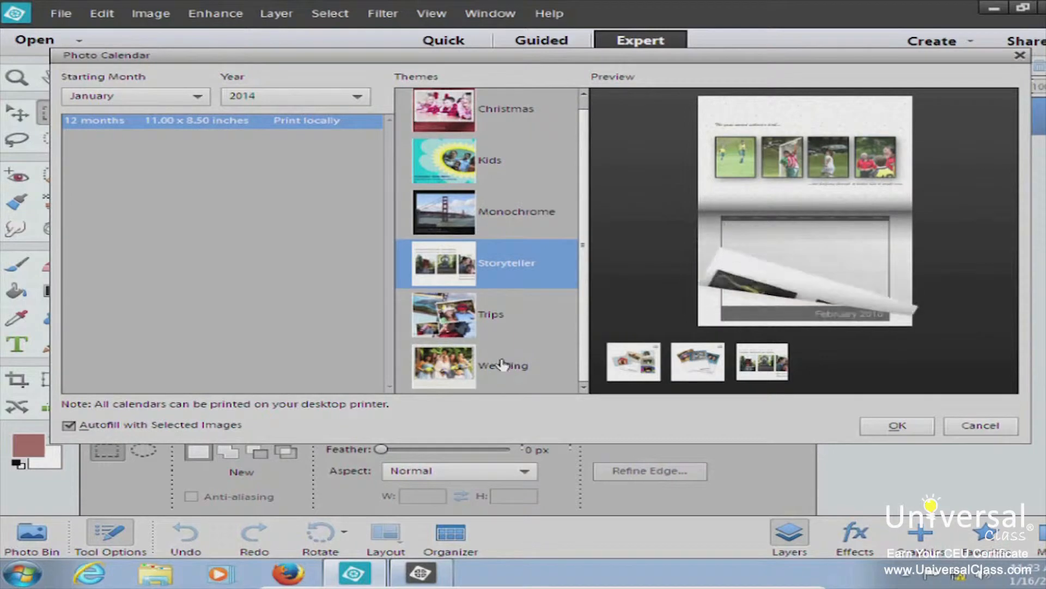
{"action": "left_click", "coordinate": [501, 364]}
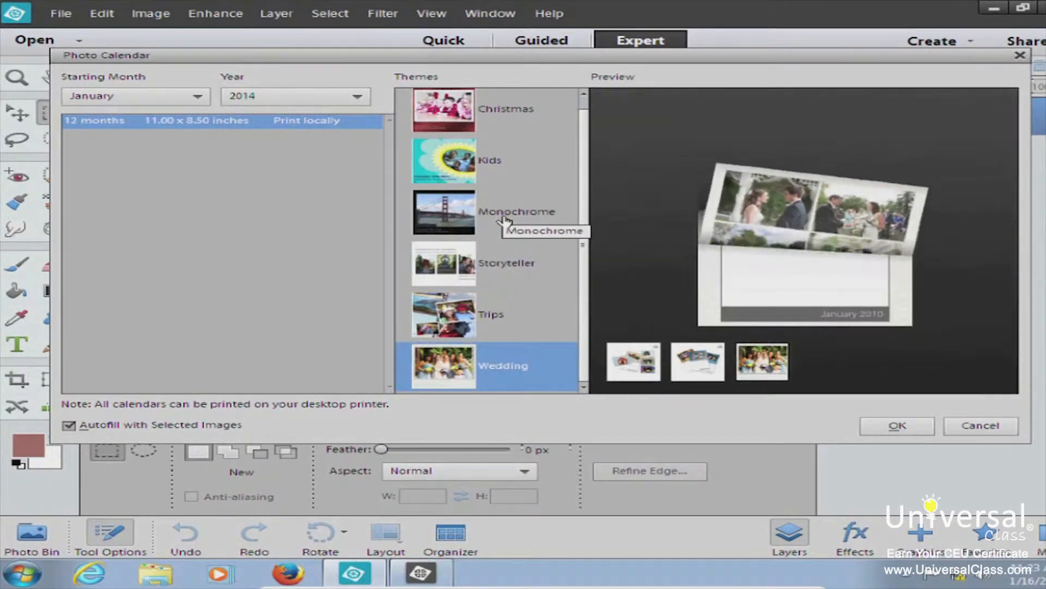
{"action": "left_click", "coordinate": [503, 218]}
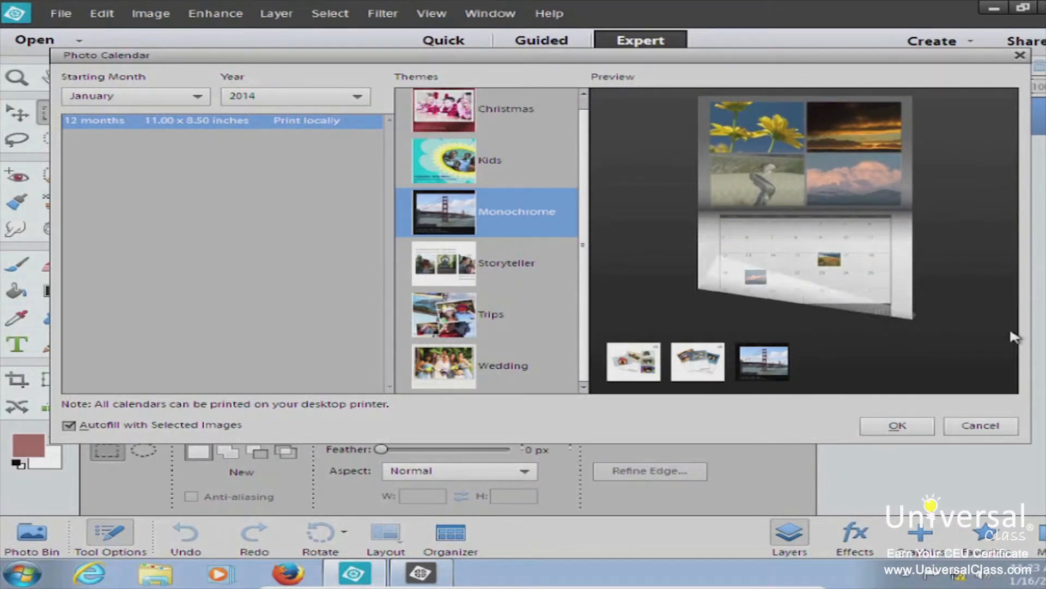
{"action": "left_click", "coordinate": [896, 426]}
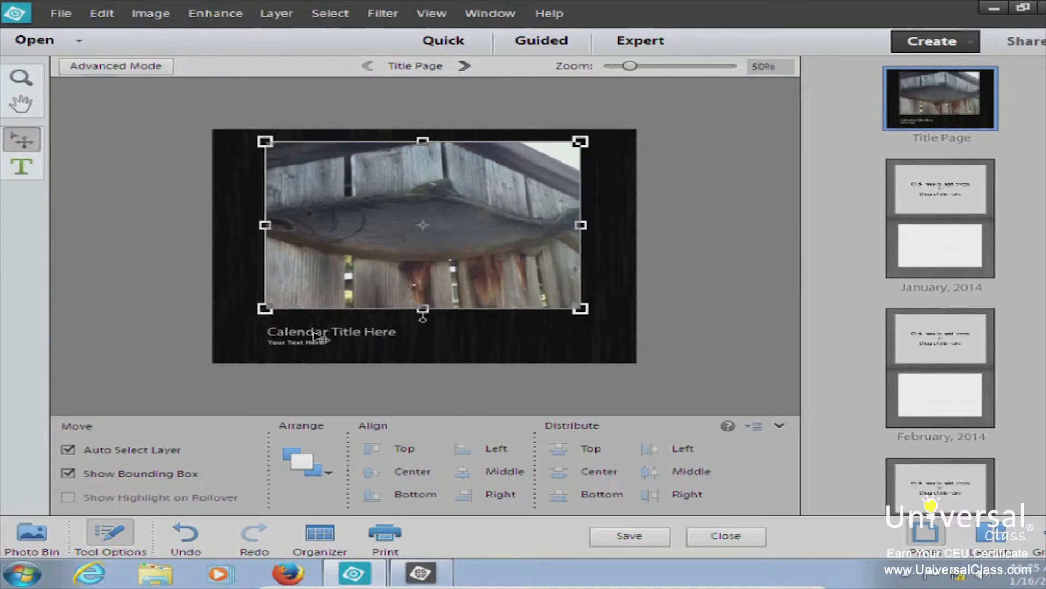
Replace the 'Calendar Title Here' placeholder with 'CC Calebdar' and commit the title
{"action": "double_click", "coordinate": [315, 334]}
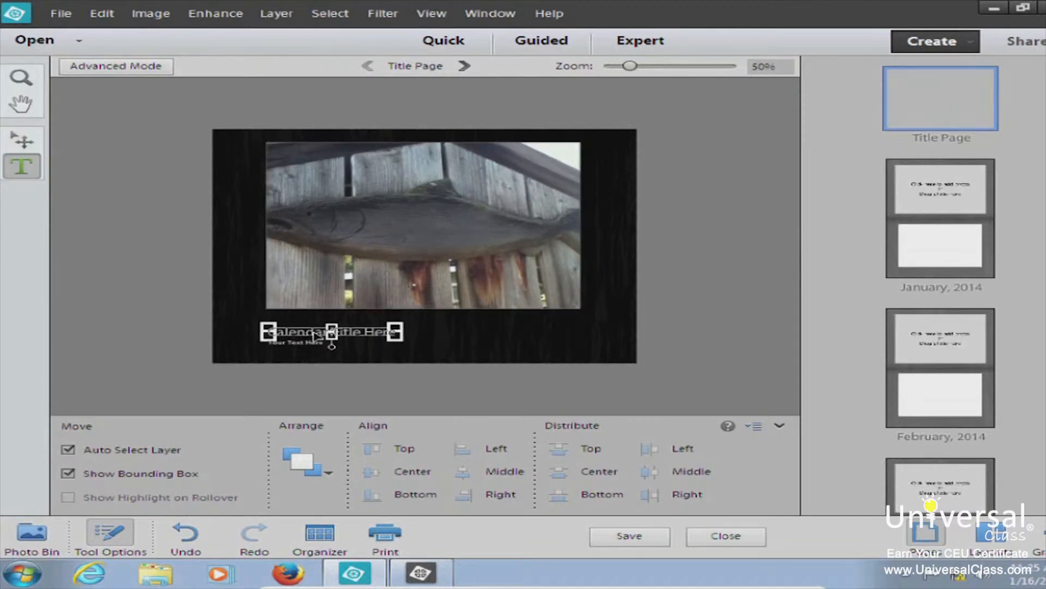
{"action": "left_click_drag", "start_coordinate": [271, 332], "coordinate": [411, 334]}
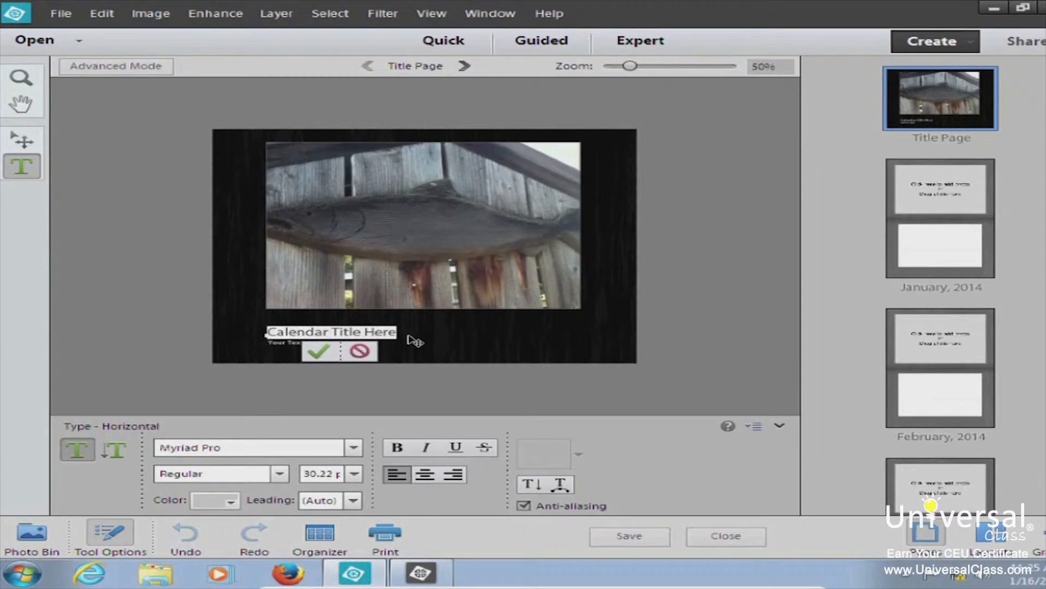
{"action": "type", "text": "CC Caleb"}
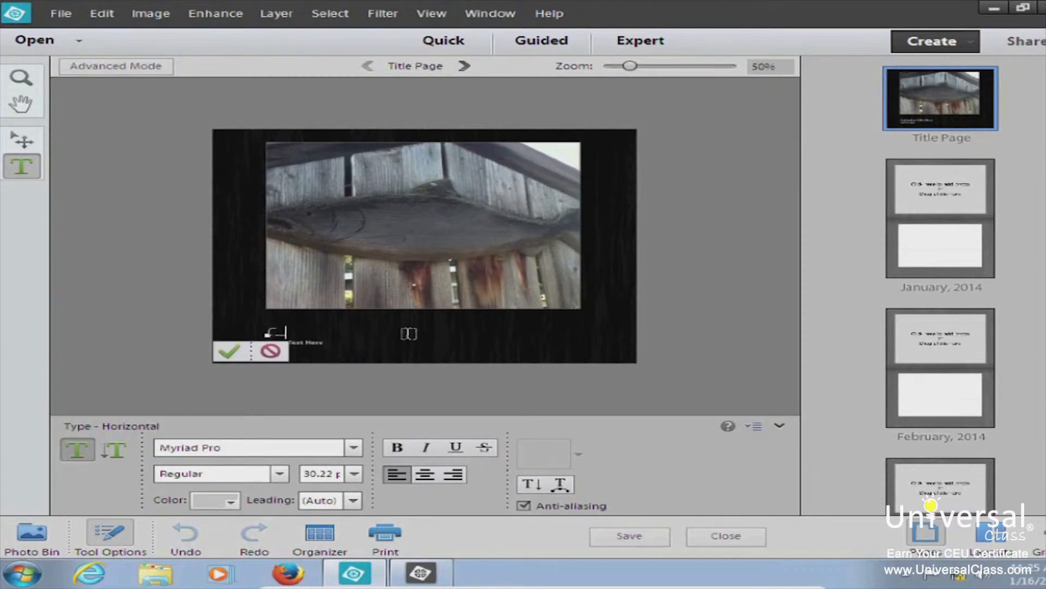
{"action": "type", "text": "dar"}
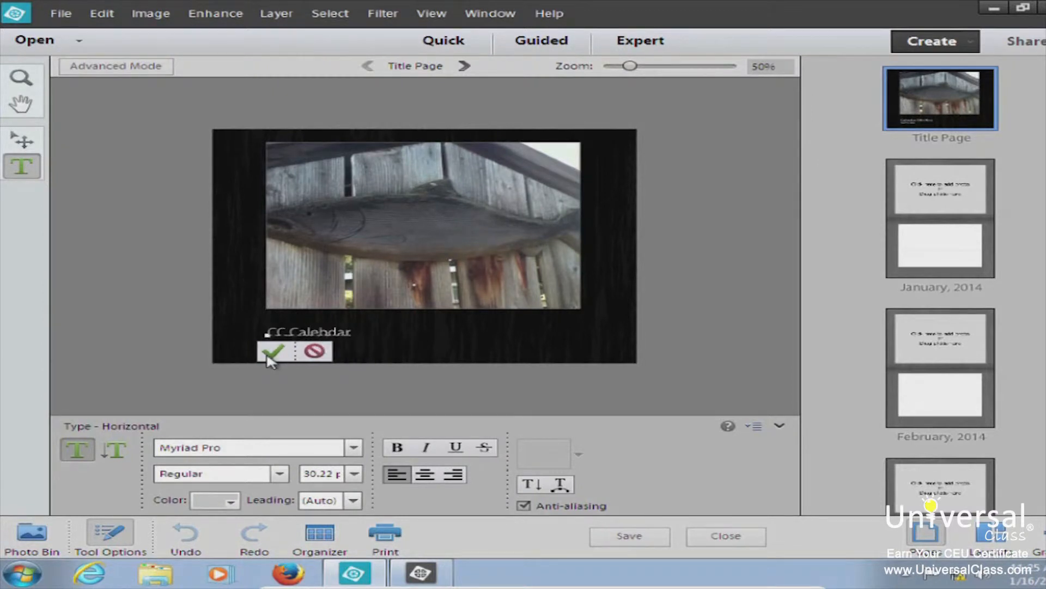
{"action": "left_click", "coordinate": [250, 352]}
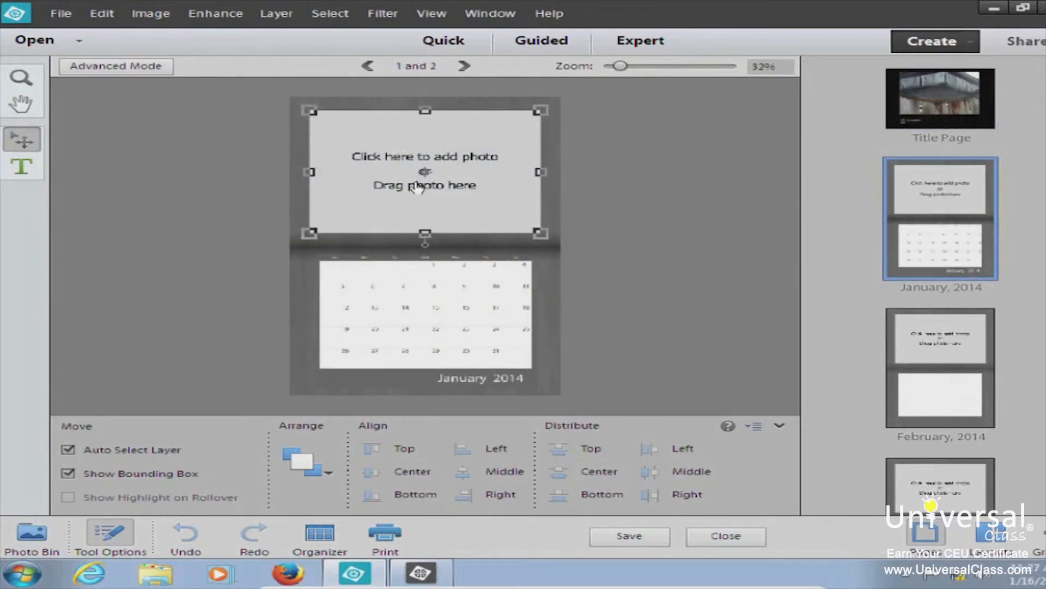
Drag the fish photo from the Photo Bin into January's frame, then undo it
{"action": "left_click", "coordinate": [64, 538]}
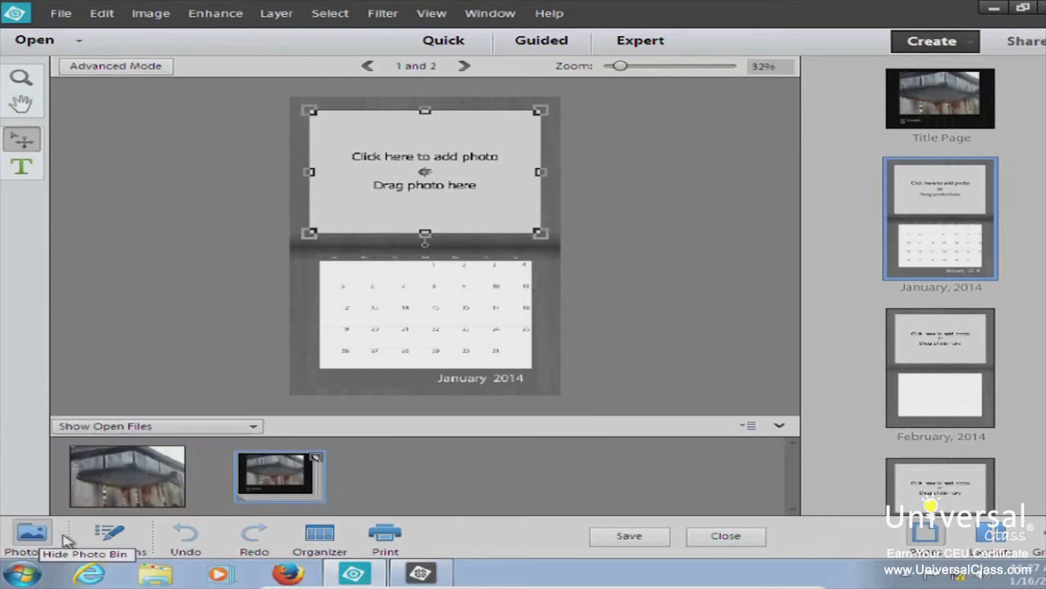
{"action": "left_click_drag", "start_coordinate": [120, 481], "coordinate": [431, 163]}
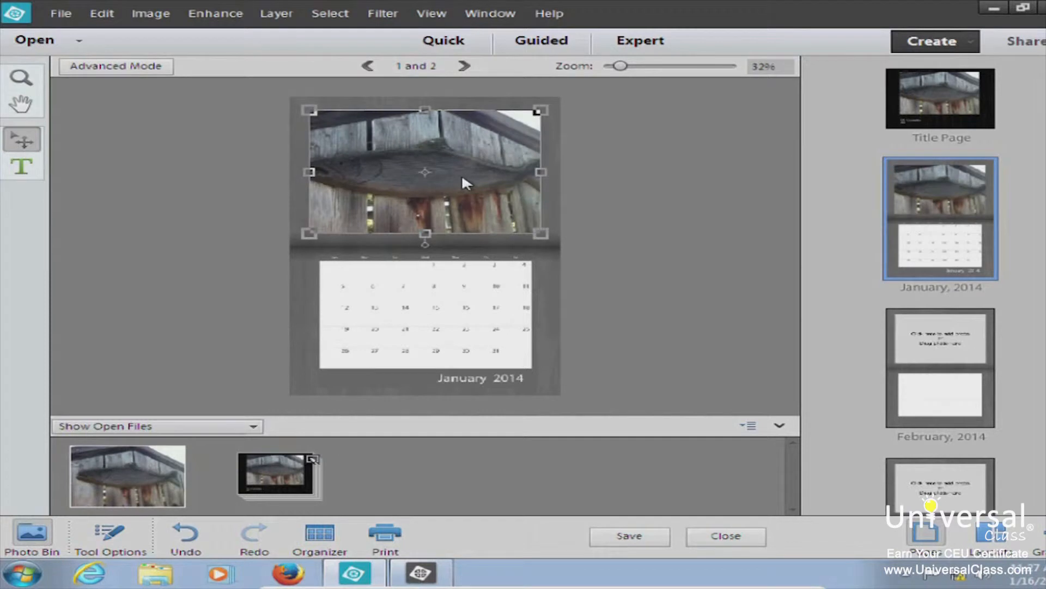
{"action": "key", "text": "ctrl+z"}
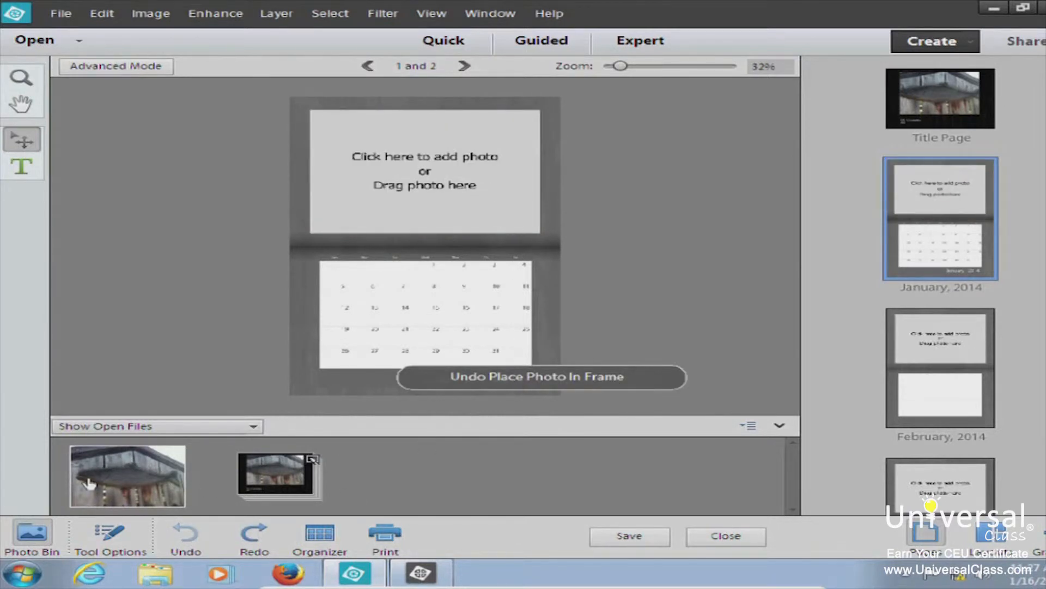
{"action": "left_click_drag", "start_coordinate": [88, 481], "coordinate": [490, 469]}
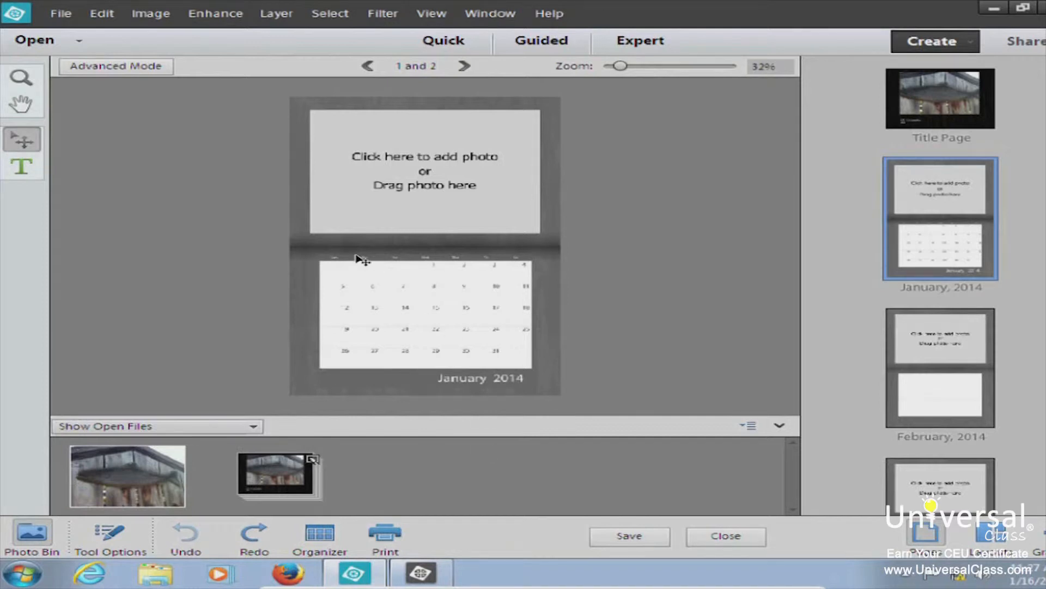
Fill January's frame with IMG_0297 from Choose Photo and move to the February 2014 page
{"action": "left_click", "coordinate": [425, 174]}
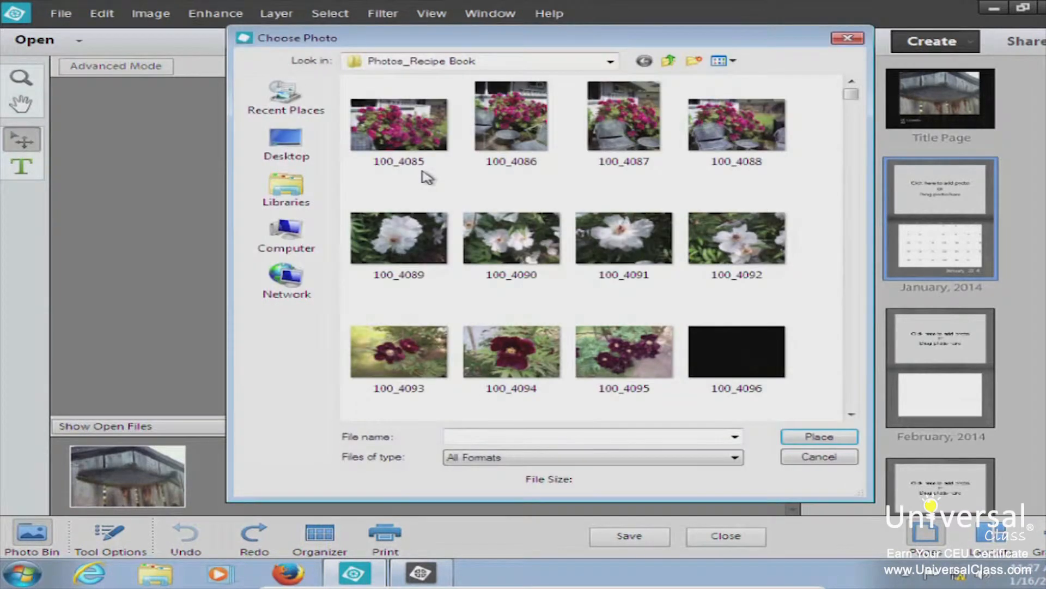
{"action": "left_click_drag", "start_coordinate": [851, 87], "coordinate": [858, 133]}
{"action": "double_click", "coordinate": [496, 275]}
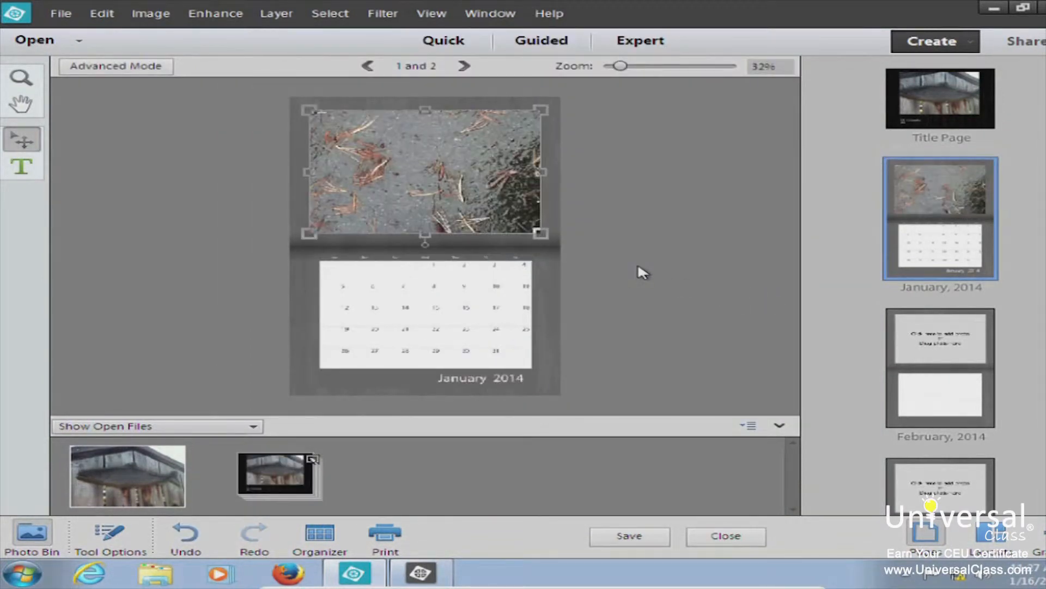
{"action": "left_click", "coordinate": [928, 345]}
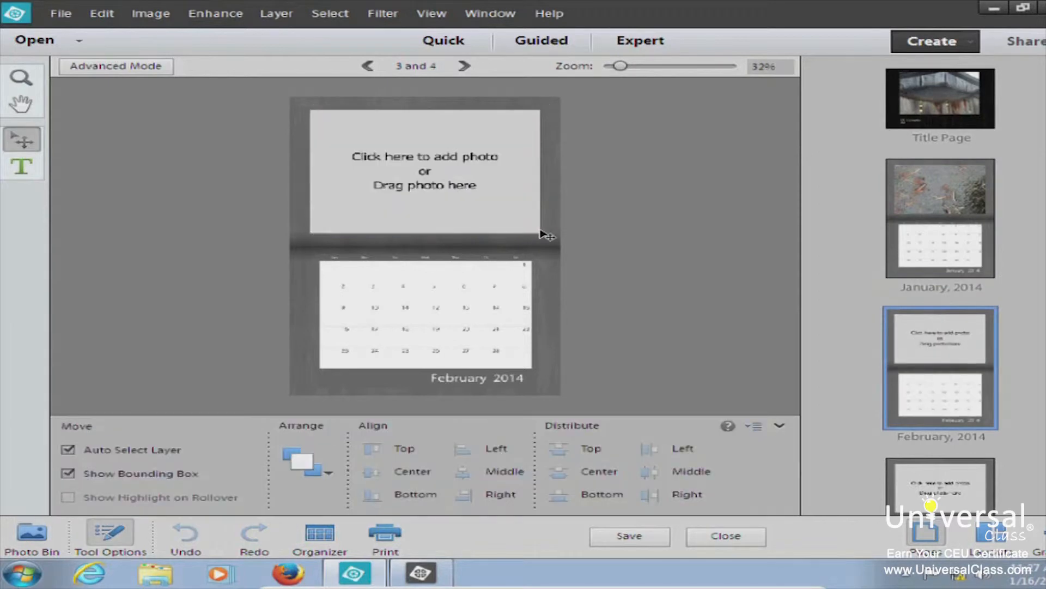
Place IMG_0468 on February and the pink flower IMG_0324 on December
{"action": "left_click", "coordinate": [380, 185]}
{"action": "mouse_move", "coordinate": [863, 215]}
{"action": "left_mouse_down"}
{"action": "mouse_move", "coordinate": [866, 240]}
{"action": "mouse_move", "coordinate": [864, 204]}
{"action": "left_mouse_up"}
{"action": "double_click", "coordinate": [406, 324]}
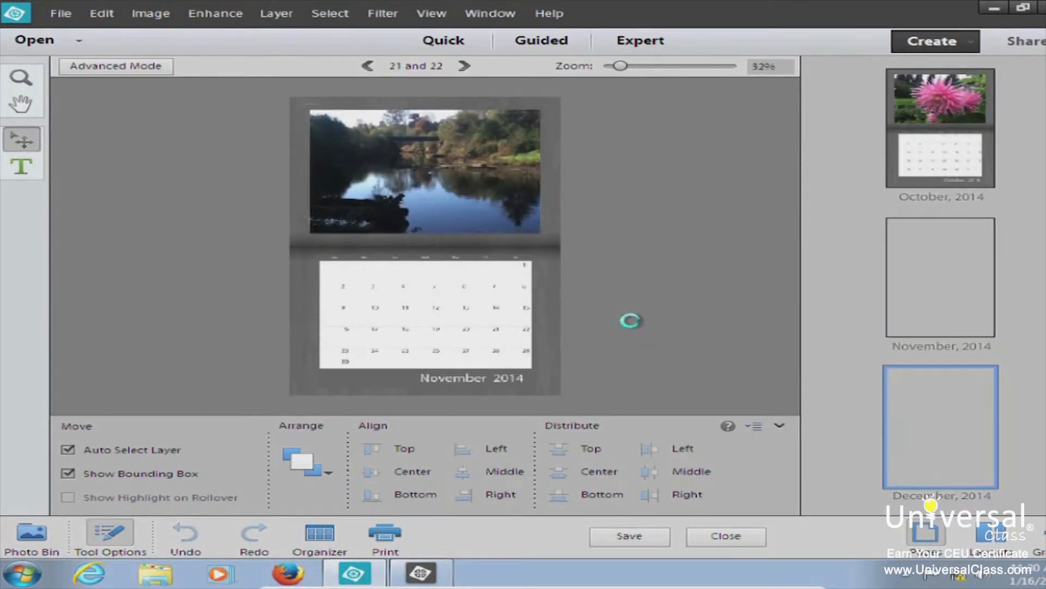
{"action": "left_click", "coordinate": [427, 138]}
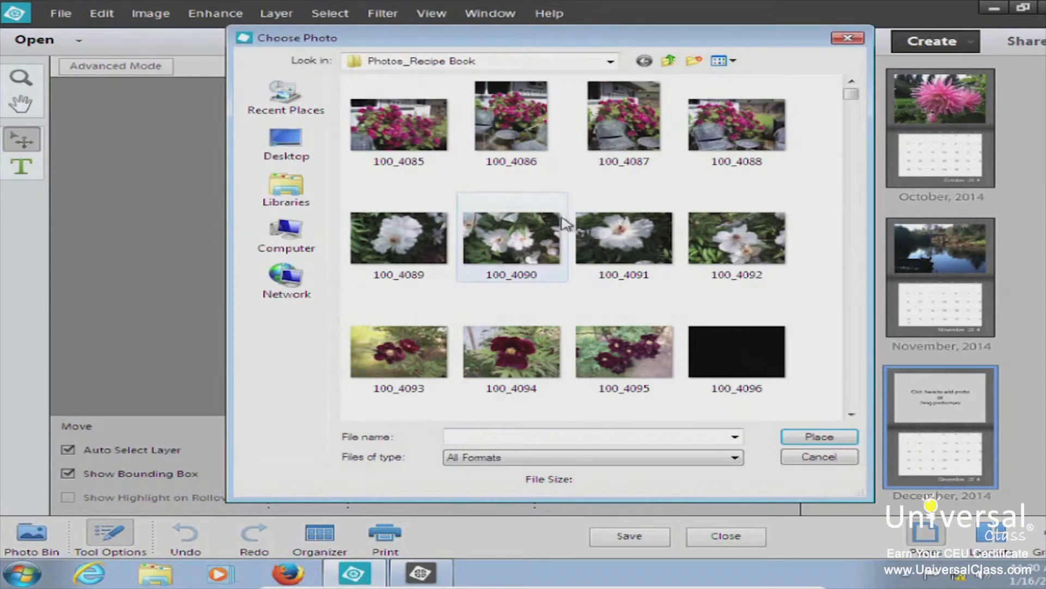
{"action": "left_click_drag", "start_coordinate": [852, 94], "coordinate": [853, 137]}
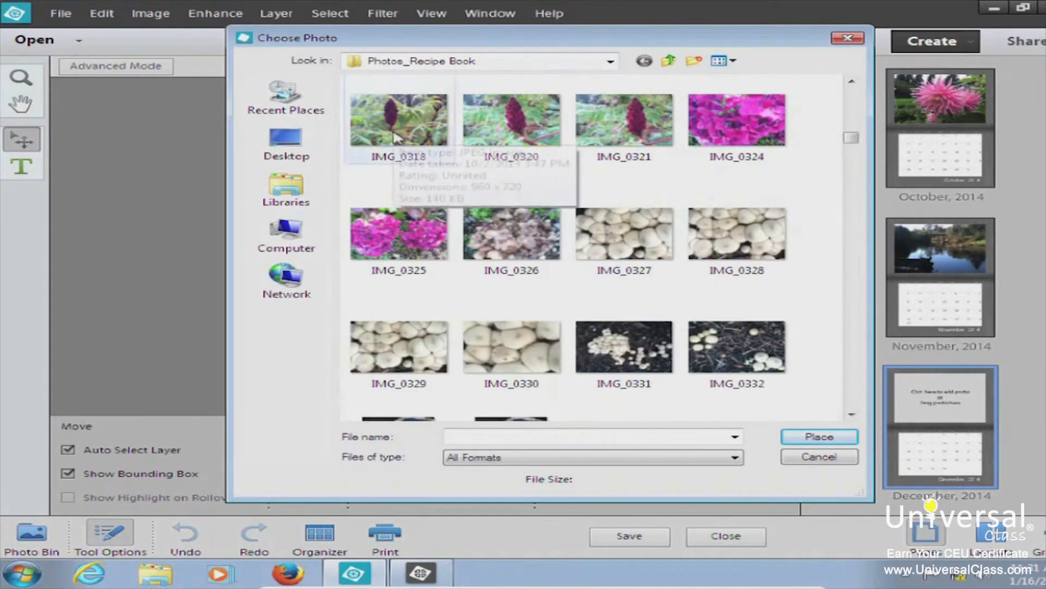
{"action": "double_click", "coordinate": [770, 125]}
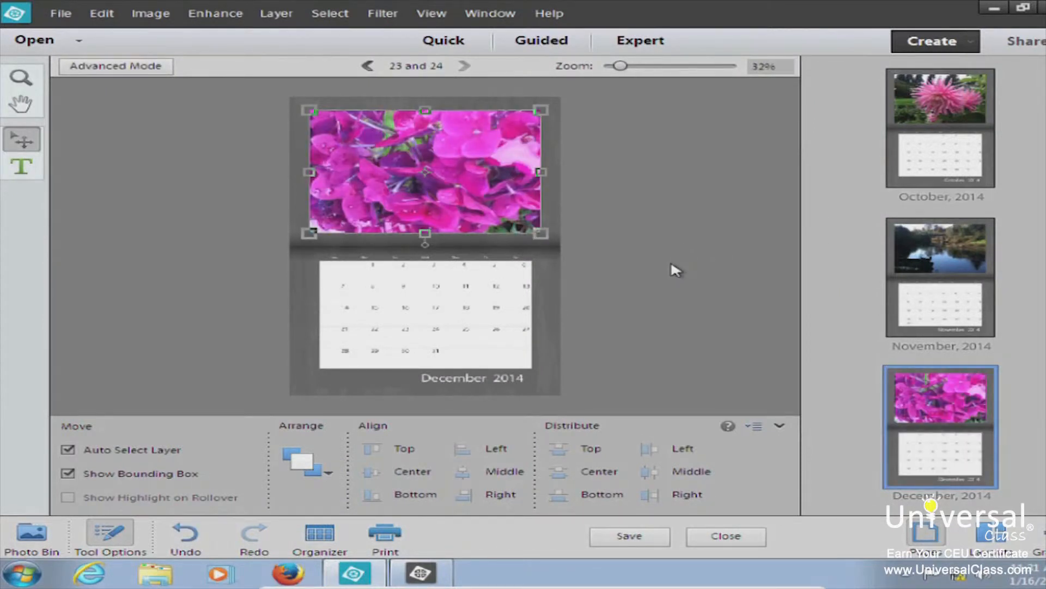
Save the calendar project as 2014 (.PSE) in My Pictures
{"action": "left_click", "coordinate": [626, 537]}
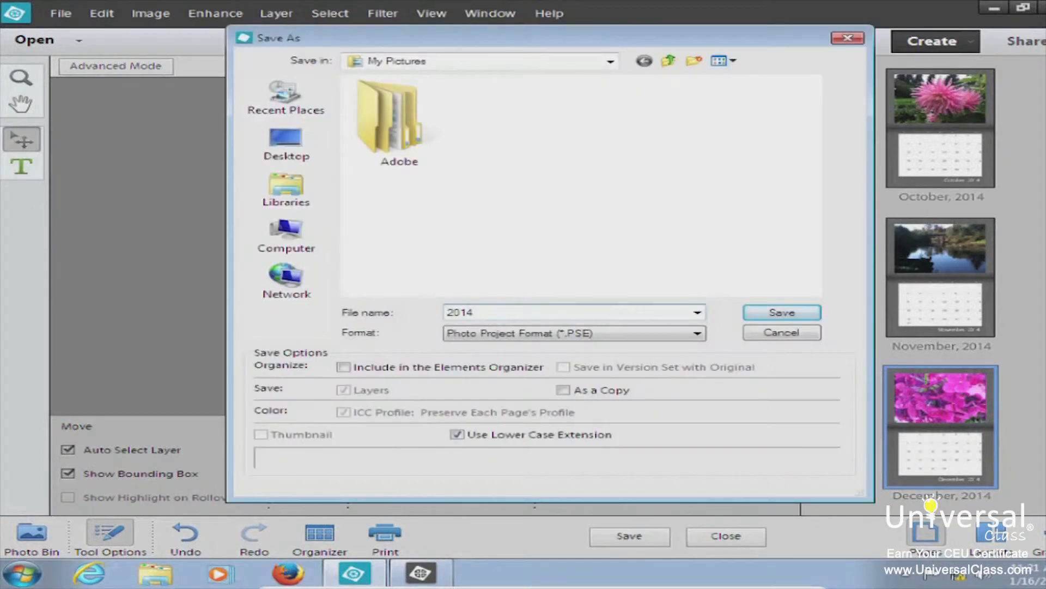
{"action": "left_click", "coordinate": [779, 314]}
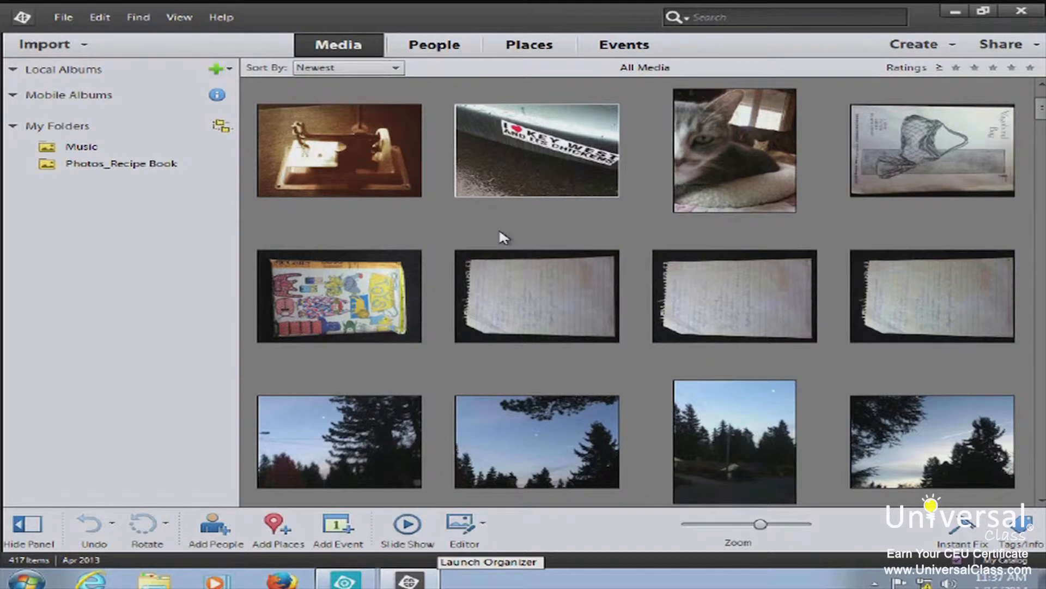
Create a new slide show and set its Static Duration to 3 sec
{"action": "left_click", "coordinate": [919, 48]}
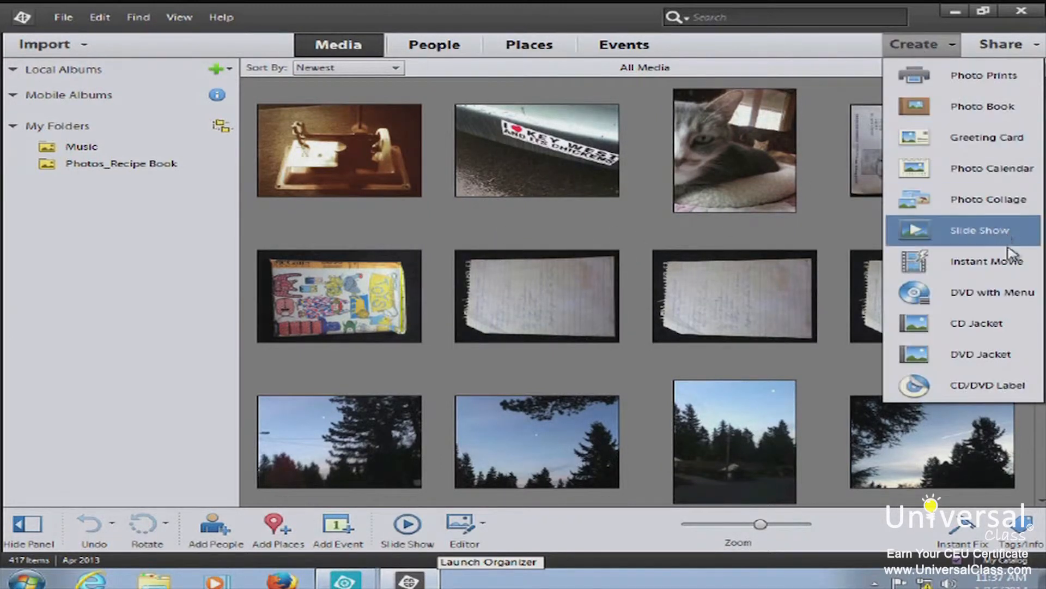
{"action": "left_click", "coordinate": [987, 233]}
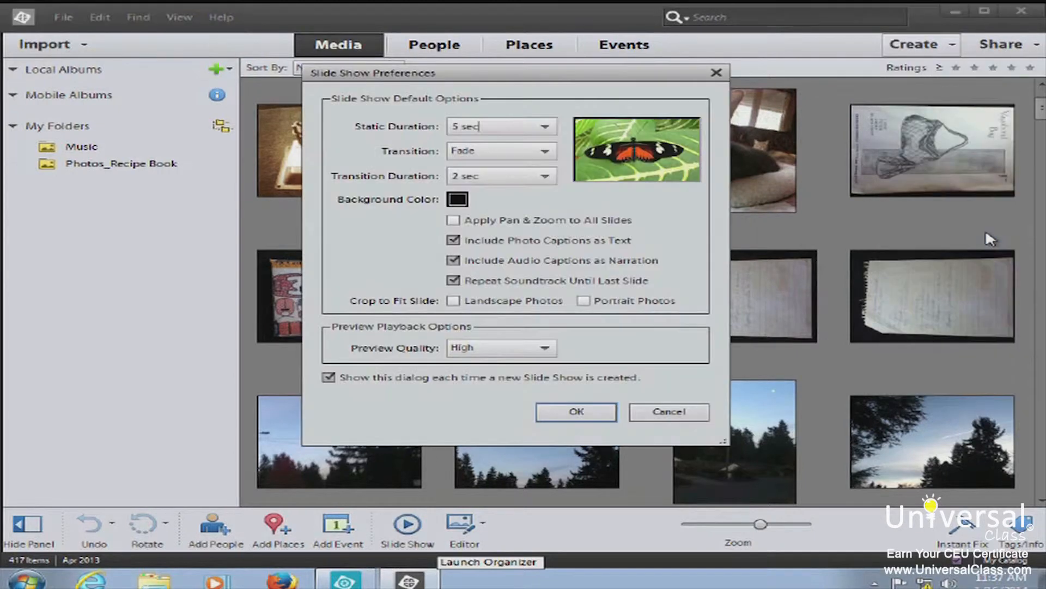
{"action": "left_click_drag", "start_coordinate": [406, 79], "coordinate": [275, 73]}
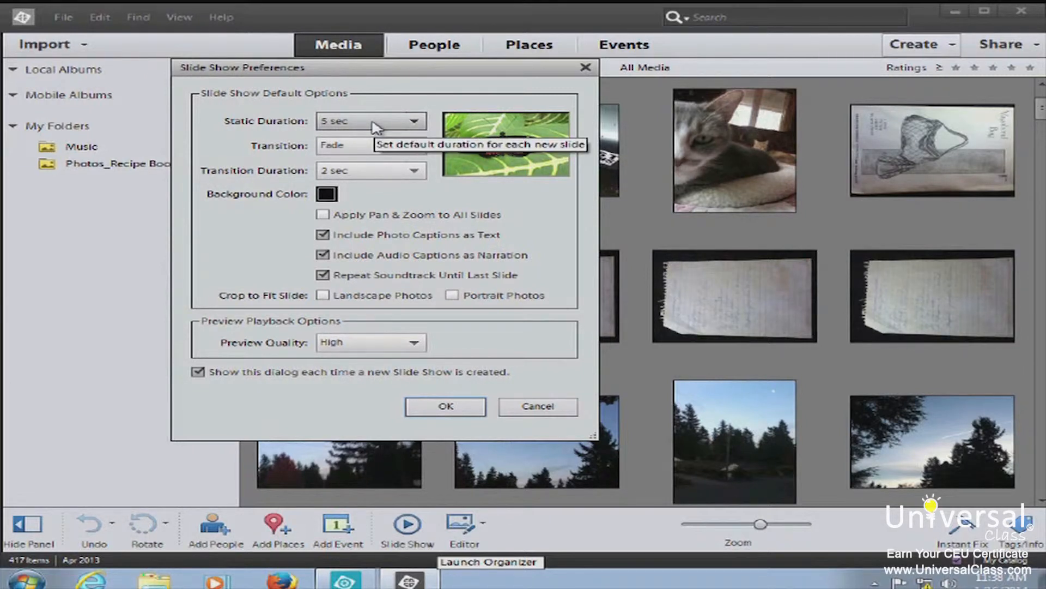
{"action": "left_click", "coordinate": [414, 123]}
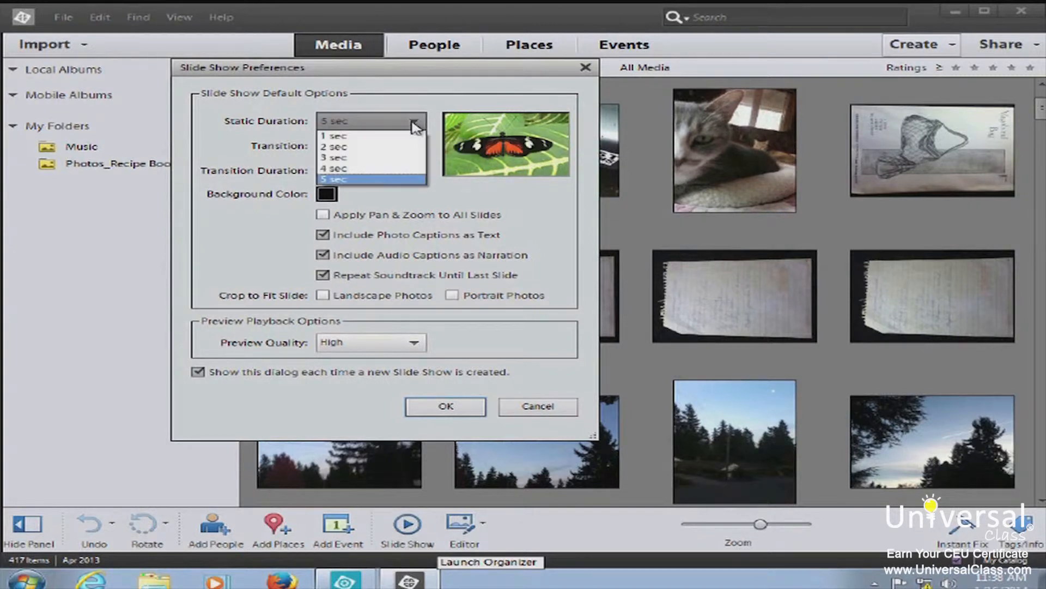
{"action": "left_click", "coordinate": [374, 159]}
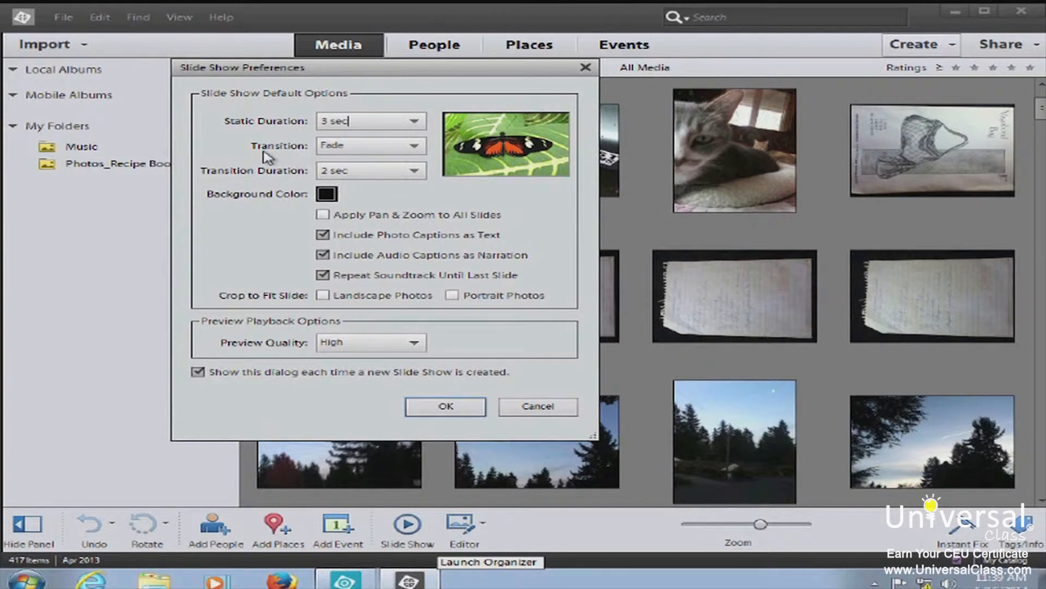
Preview Barn Doors, Box Wipe, Center Shape and Clock Wipe transitions, then choose Fade
{"action": "left_click", "coordinate": [368, 151]}
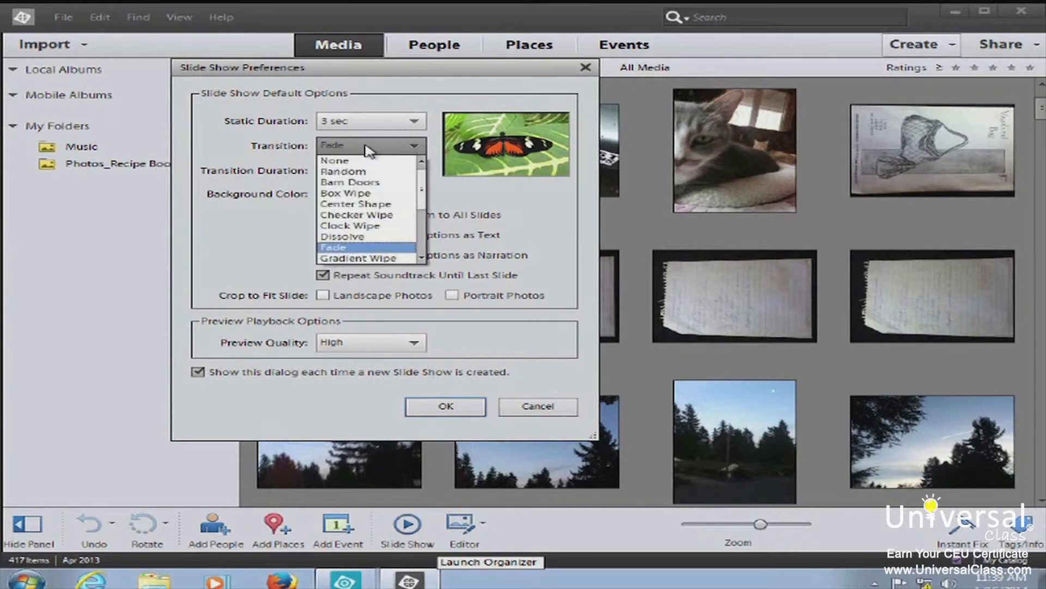
{"action": "left_click", "coordinate": [369, 186]}
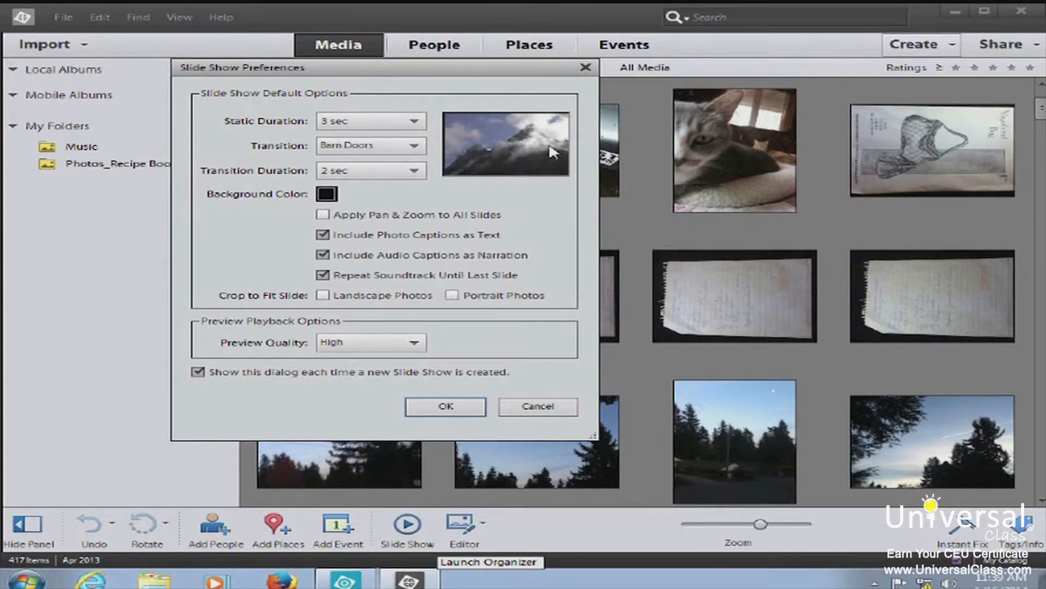
{"action": "left_click", "coordinate": [389, 148]}
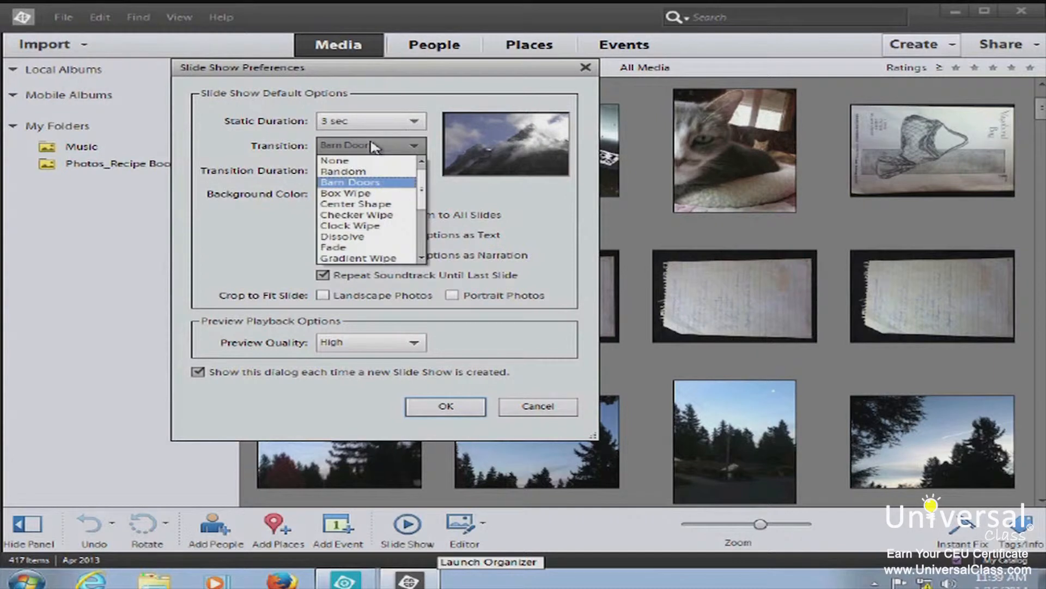
{"action": "left_click", "coordinate": [374, 196]}
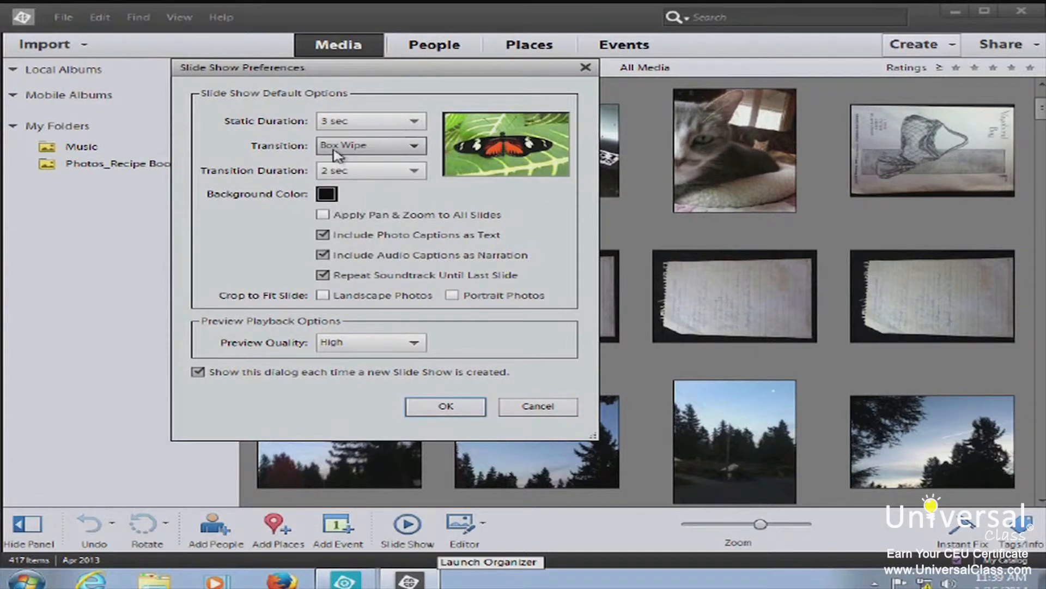
{"action": "left_click", "coordinate": [364, 146]}
{"action": "left_click", "coordinate": [364, 209]}
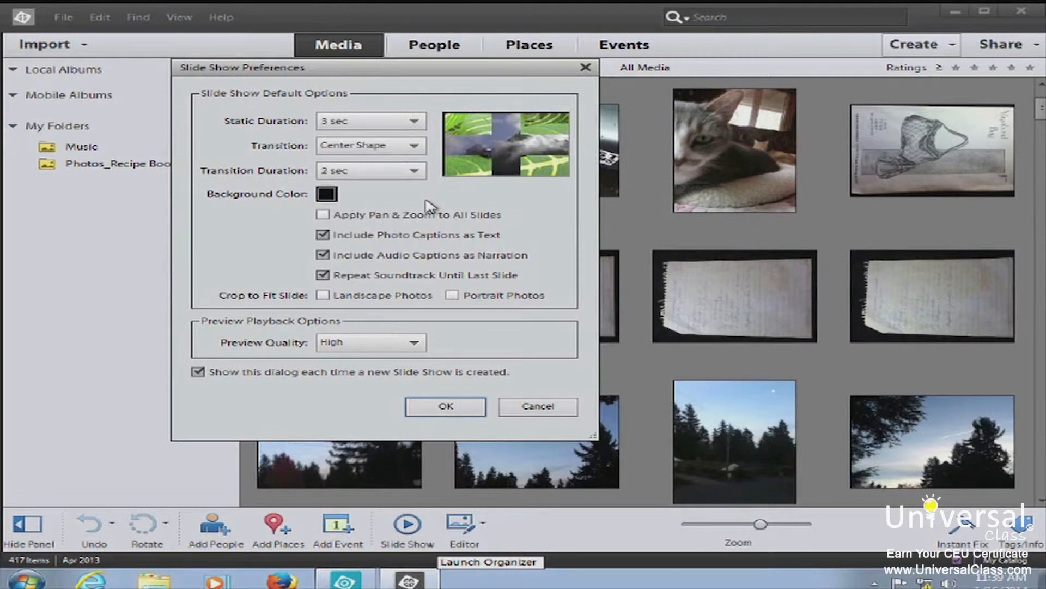
{"action": "left_click", "coordinate": [383, 147]}
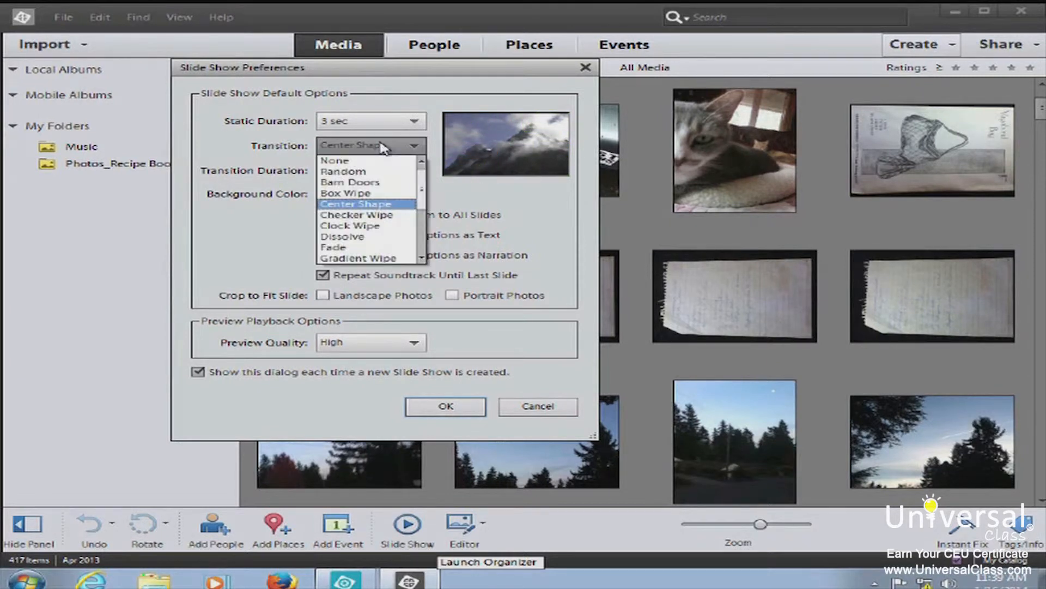
{"action": "left_click", "coordinate": [374, 227]}
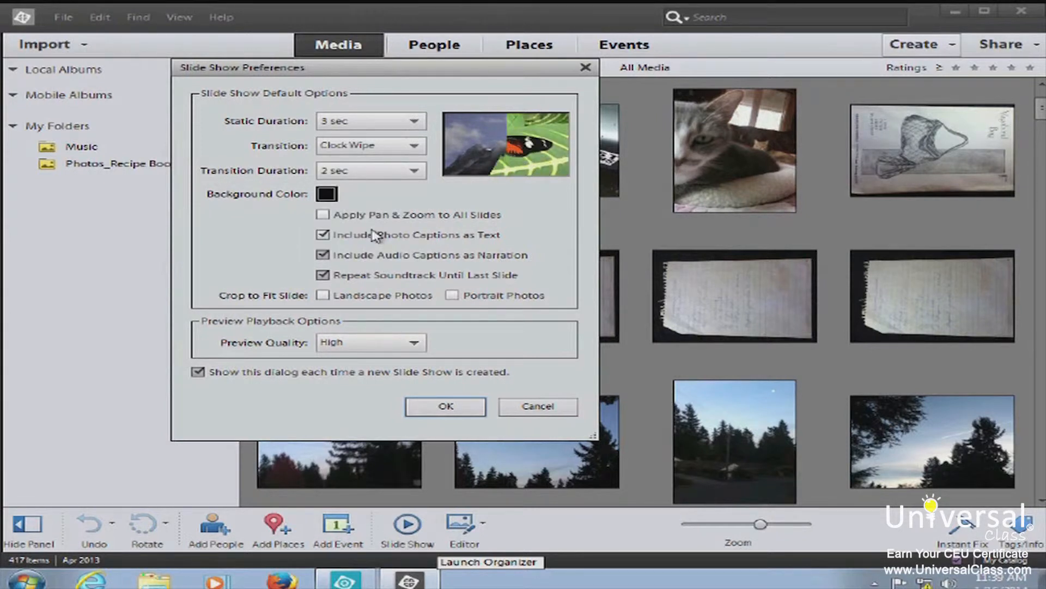
{"action": "left_click", "coordinate": [376, 146]}
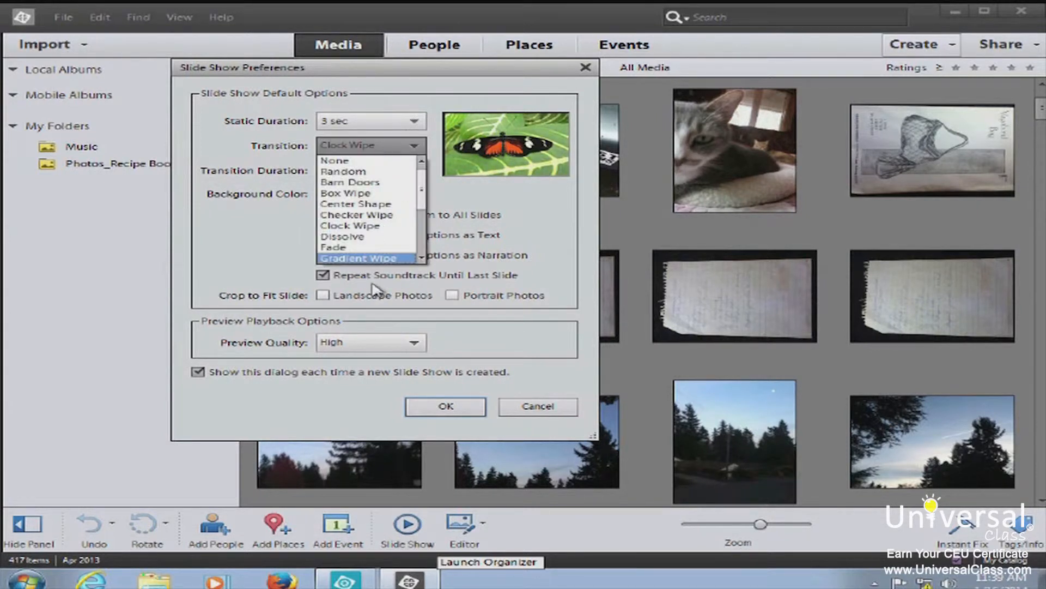
{"action": "left_click", "coordinate": [358, 249]}
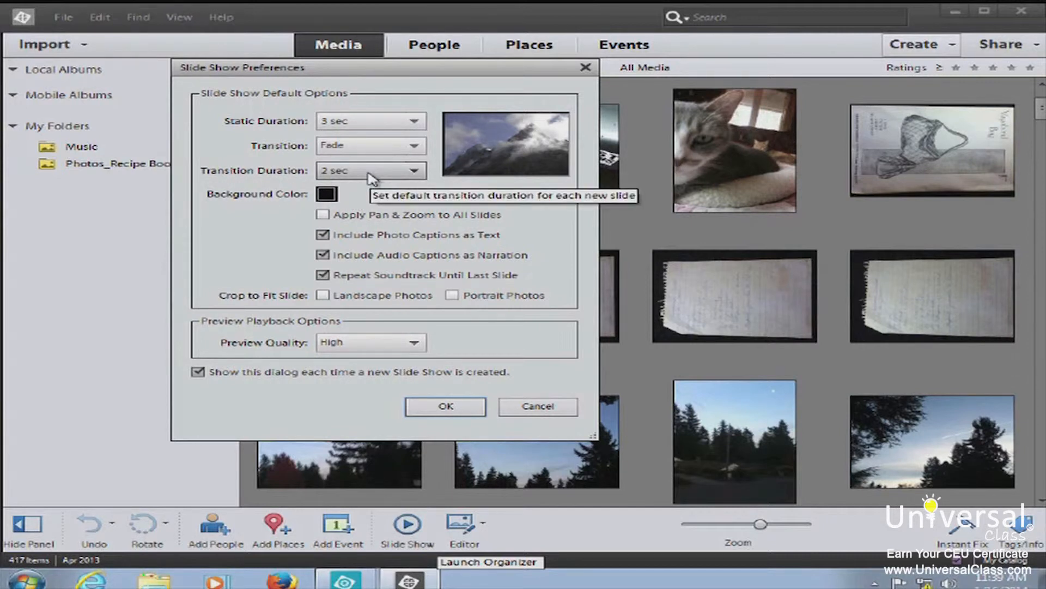
Set the transition duration to 1 sec and open the Background Color picker
{"action": "left_click", "coordinate": [412, 172]}
{"action": "left_click", "coordinate": [403, 186]}
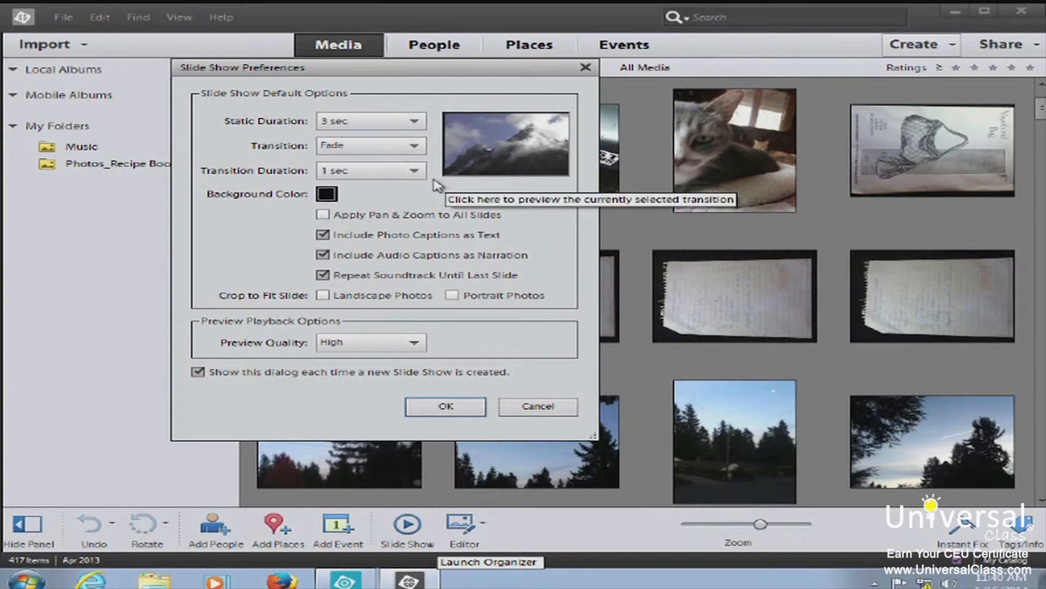
{"action": "left_click", "coordinate": [327, 195]}
{"action": "left_click", "coordinate": [325, 197]}
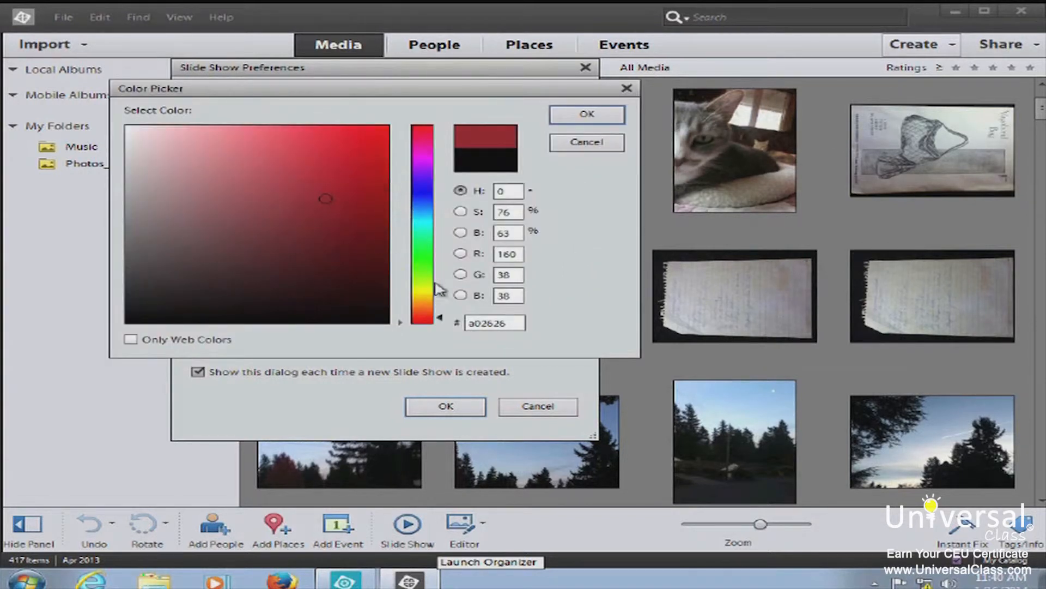
Choose a near-black slide show background colour in the Color Picker and confirm it
{"action": "left_click", "coordinate": [428, 249]}
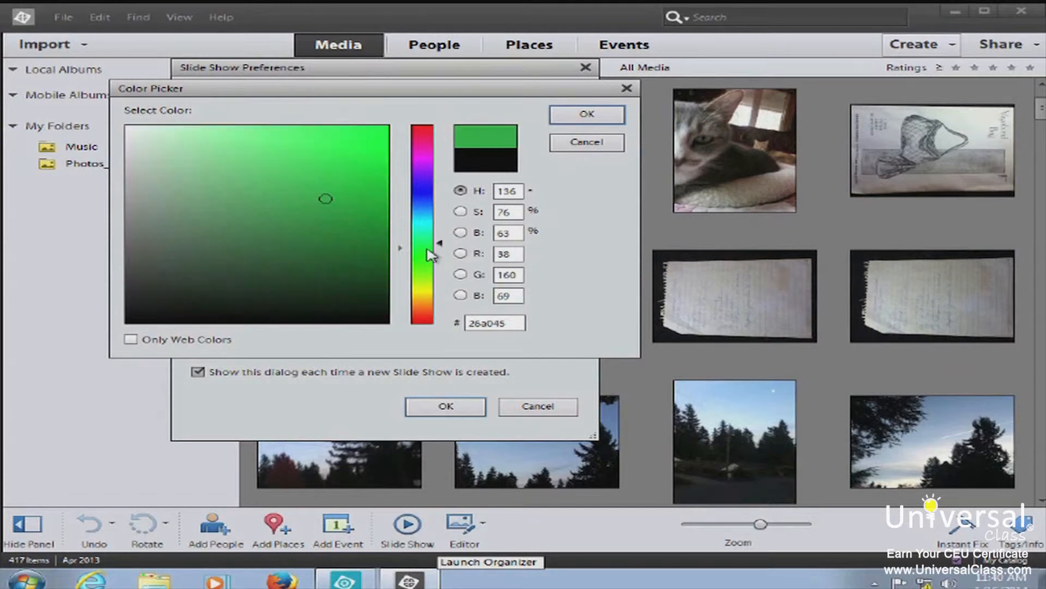
{"action": "left_click", "coordinate": [312, 189]}
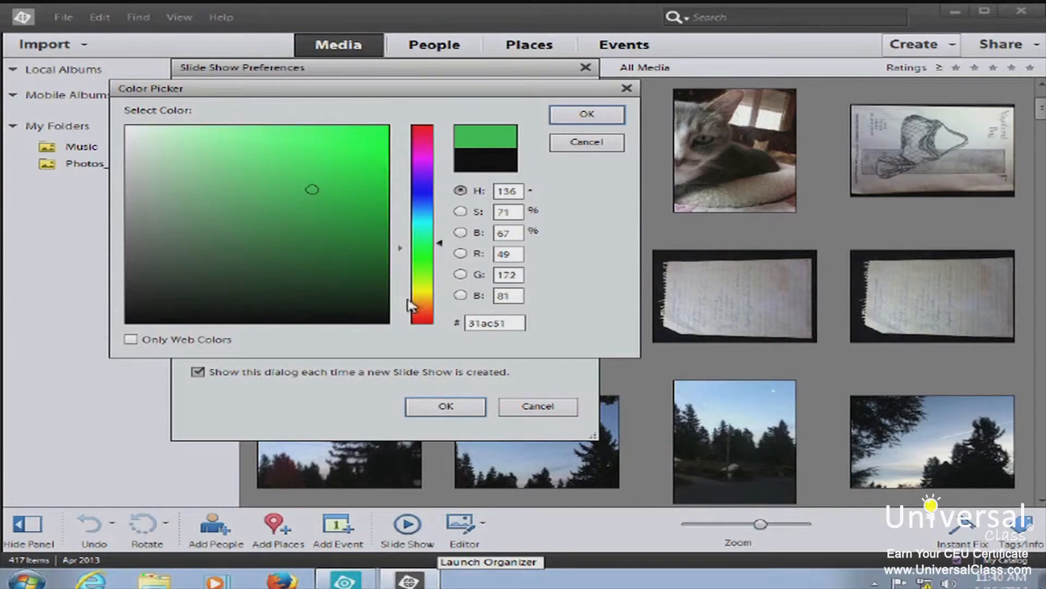
{"action": "left_click", "coordinate": [386, 318]}
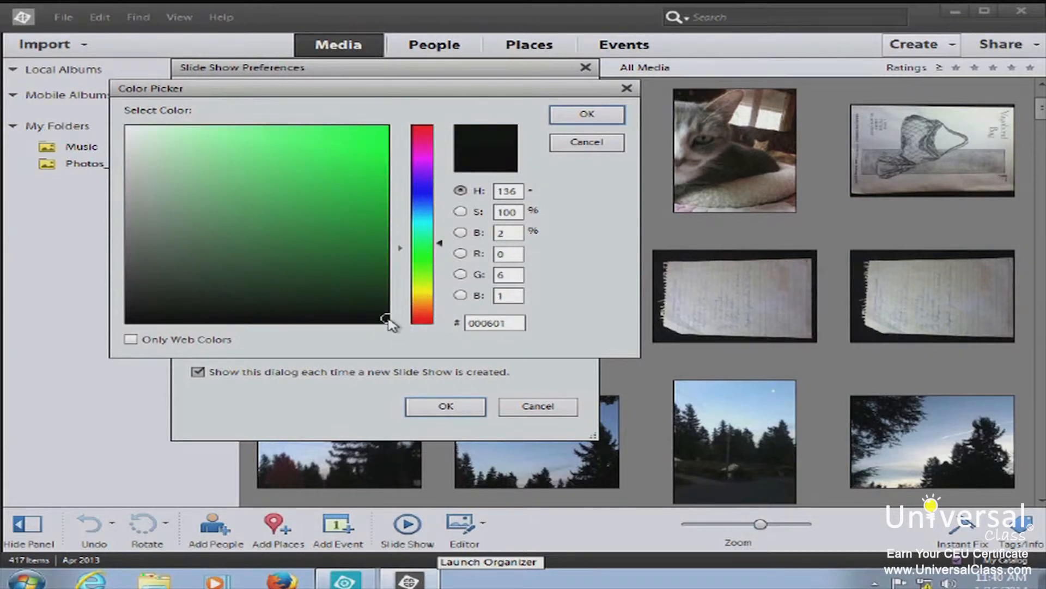
{"action": "left_click", "coordinate": [602, 121]}
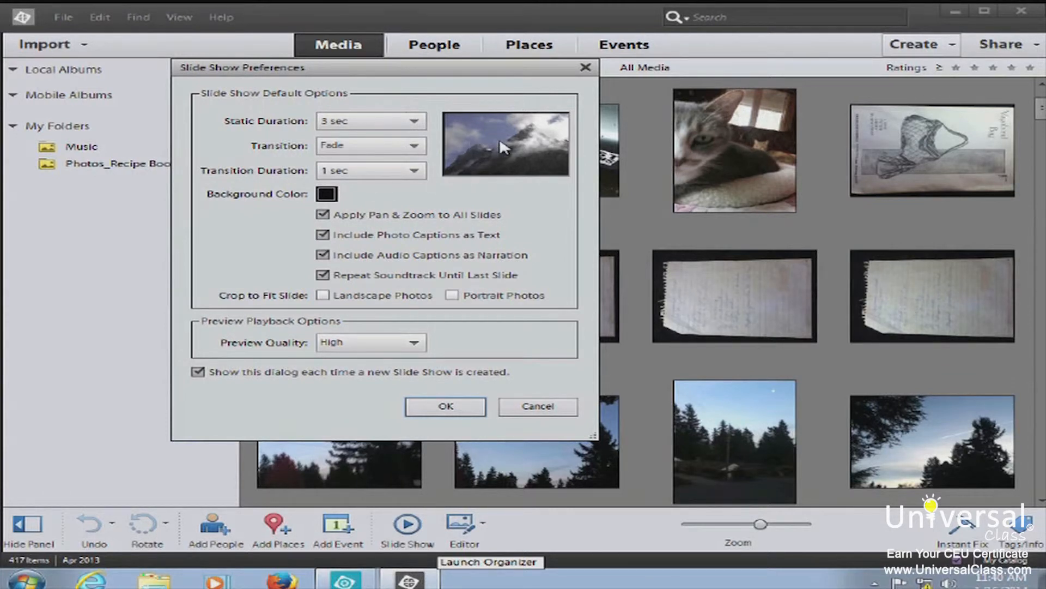
Turn off Pan & Zoom for all slides, crop landscape and portrait photos to fit, and save
{"action": "left_click", "coordinate": [323, 214]}
{"action": "left_click", "coordinate": [322, 296]}
{"action": "left_click", "coordinate": [454, 297]}
{"action": "left_click", "coordinate": [446, 408]}
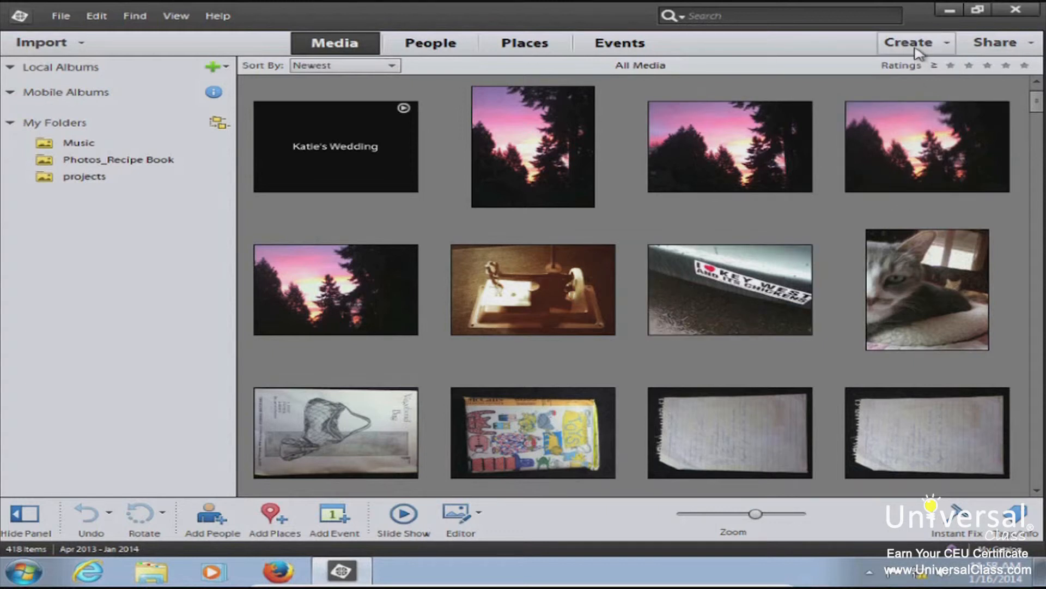
Send the selected cat photo to Email Attachments from the Share menu
{"action": "left_click", "coordinate": [1033, 48]}
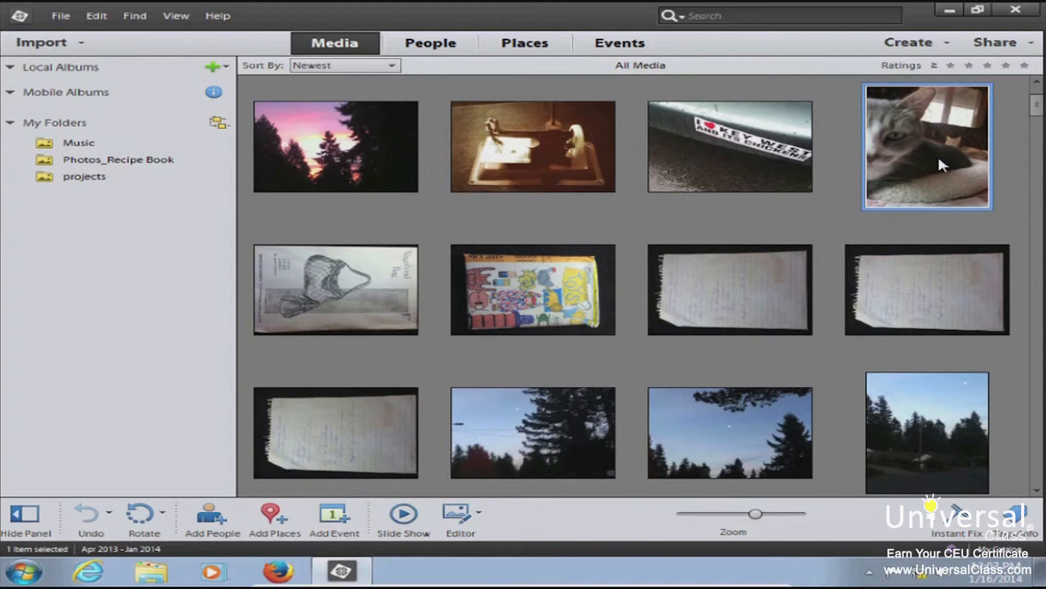
{"action": "left_click", "coordinate": [996, 43]}
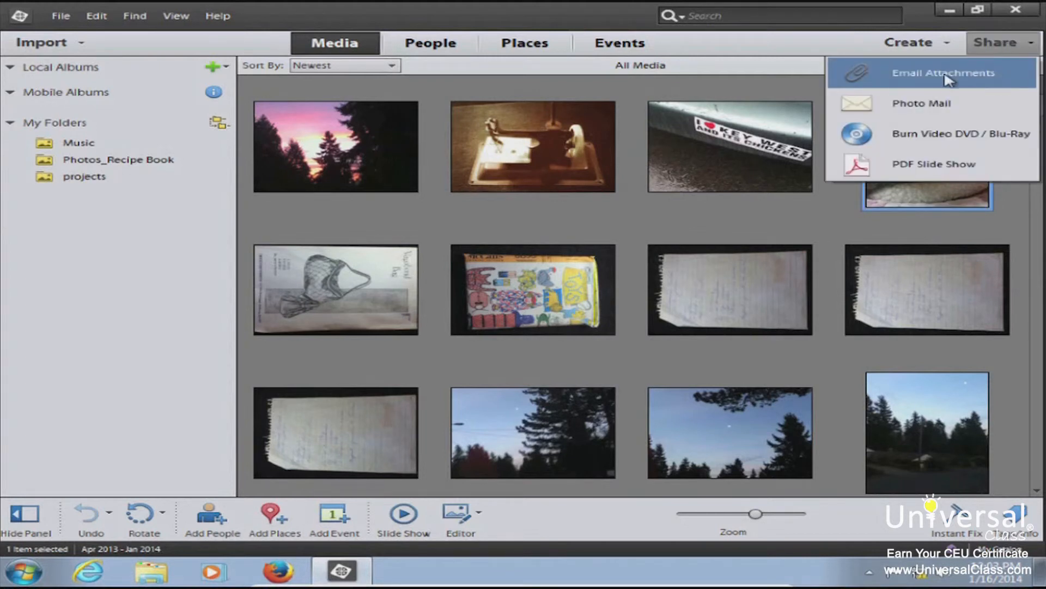
{"action": "left_click", "coordinate": [921, 75]}
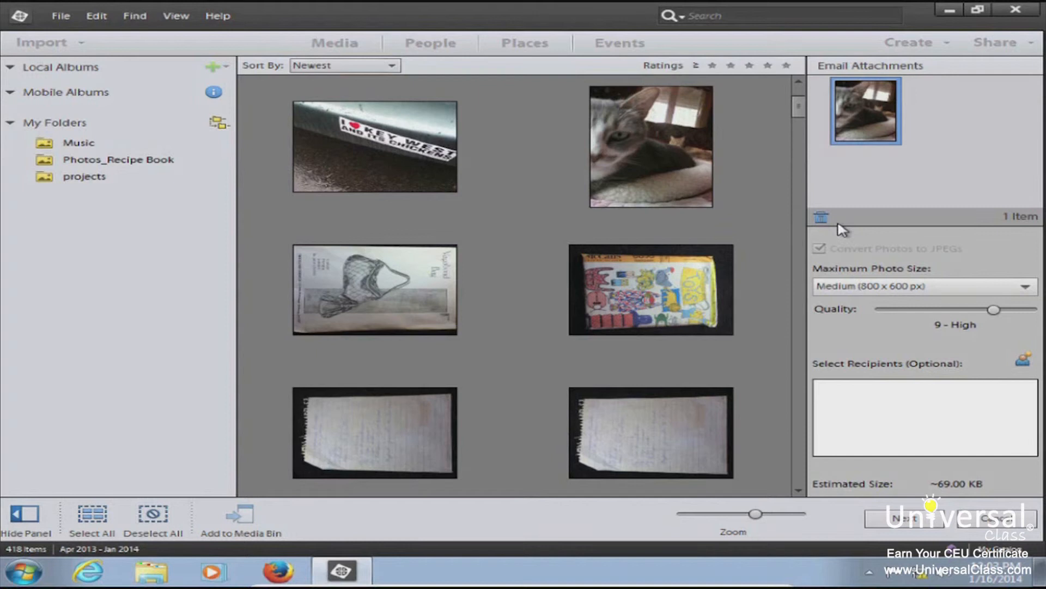
Set the attachment to Small (640 x 480 px) at 11 - Maximum quality, then open the Contact Book
{"action": "left_click", "coordinate": [898, 295]}
{"action": "left_click", "coordinate": [898, 308]}
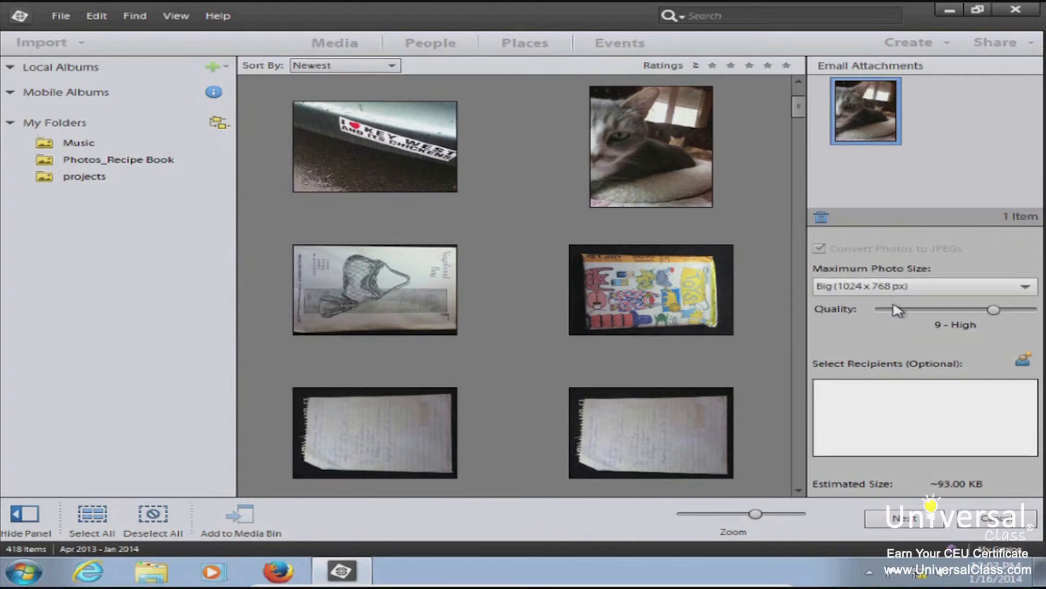
{"action": "left_click", "coordinate": [897, 290]}
{"action": "left_click", "coordinate": [886, 284]}
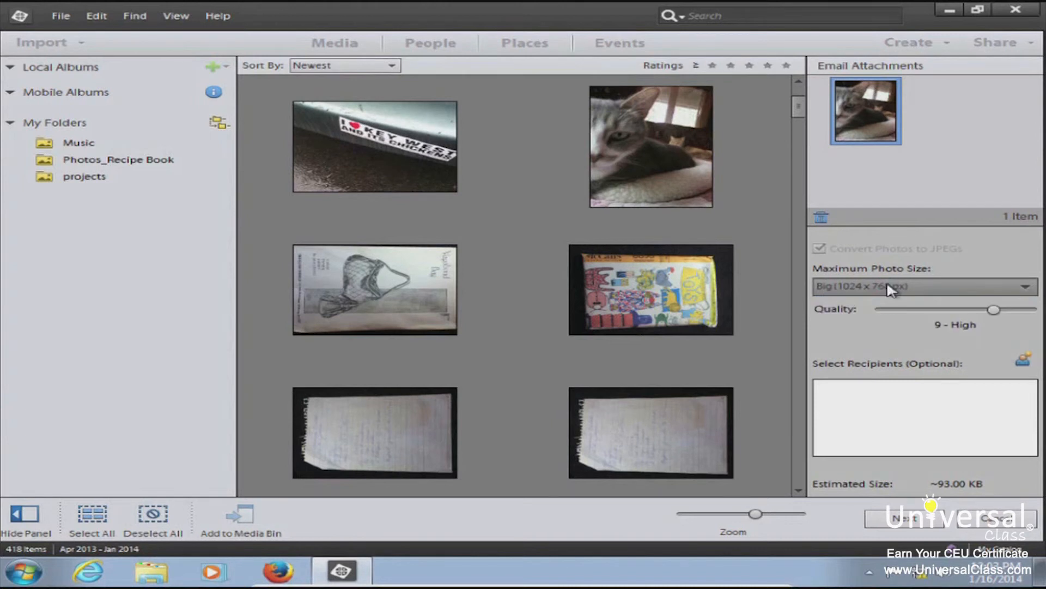
{"action": "left_click", "coordinate": [886, 285]}
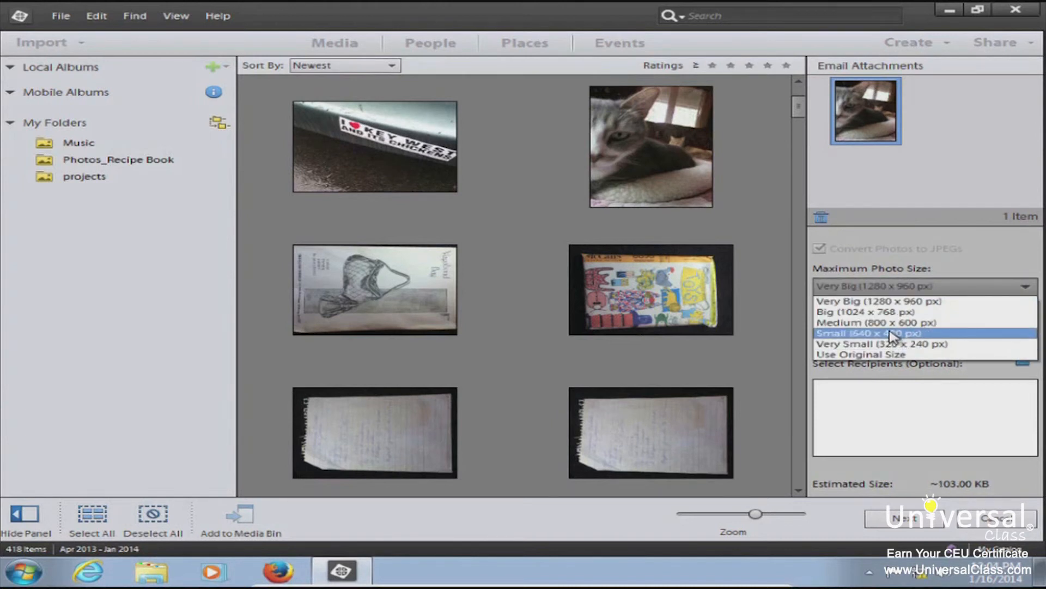
{"action": "left_click", "coordinate": [890, 334]}
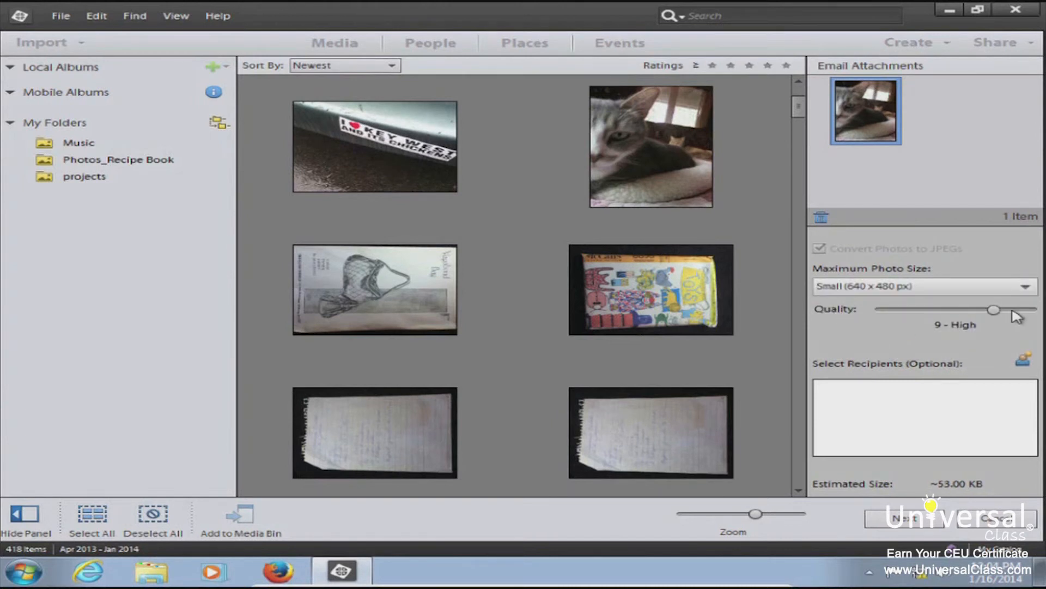
{"action": "left_click_drag", "start_coordinate": [994, 309], "coordinate": [1017, 312]}
{"action": "left_click", "coordinate": [1024, 361]}
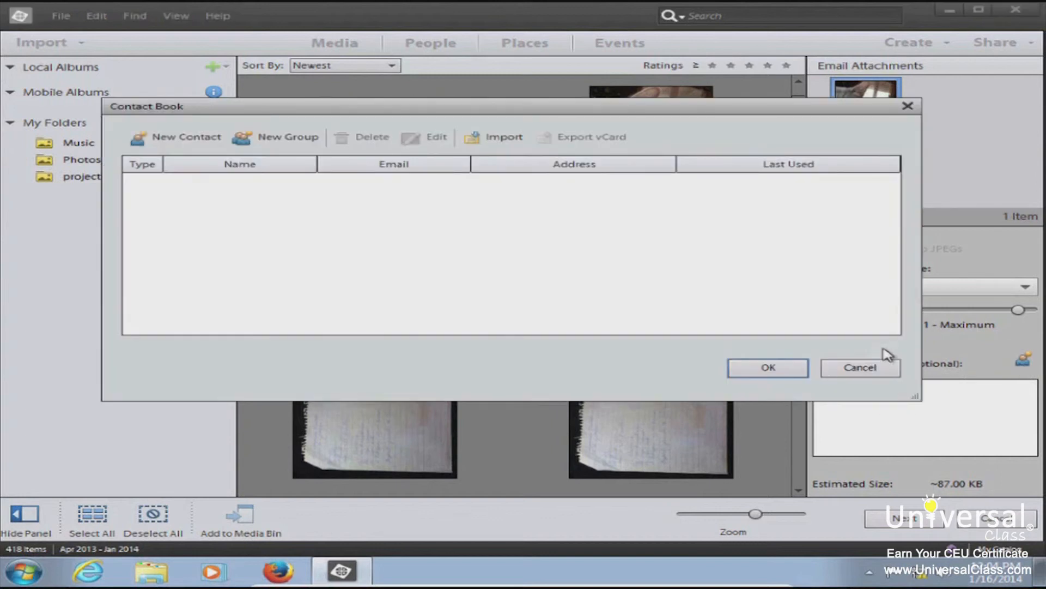
Create a new contact with first name, last name and e-mail address in the Contact Book
{"action": "left_click", "coordinate": [195, 139]}
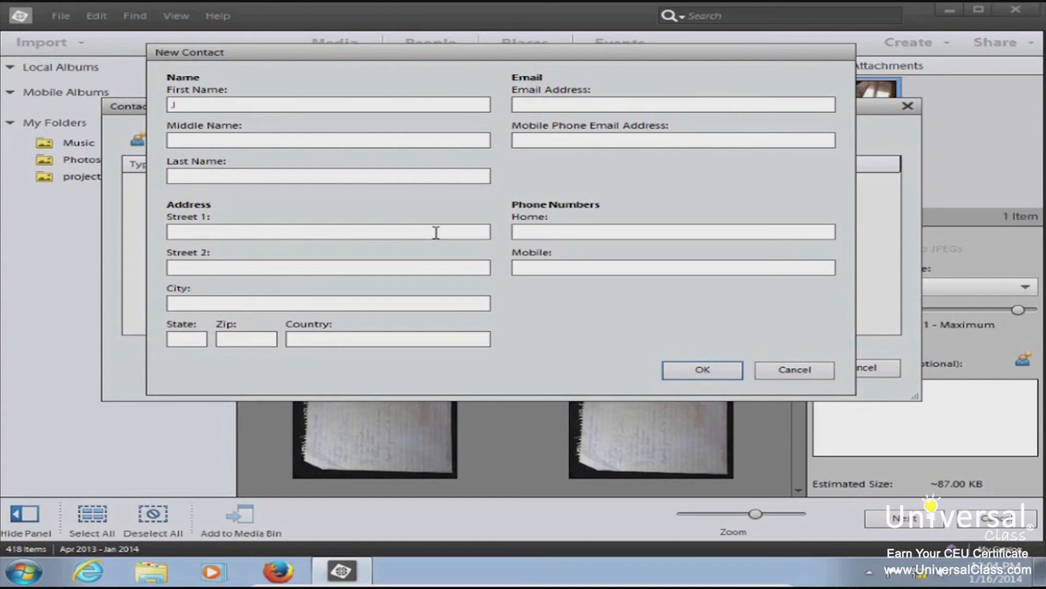
{"action": "key", "text": "BackSpace"}
{"action": "key", "text": "BackSpace"}
{"action": "left_click", "coordinate": [537, 106]}
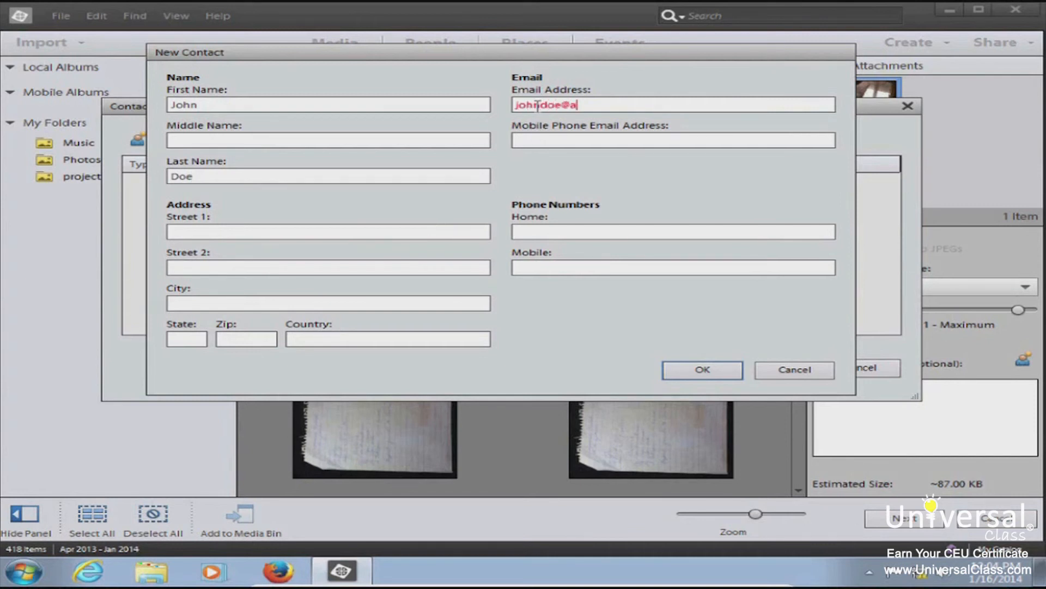
{"action": "left_click", "coordinate": [703, 369]}
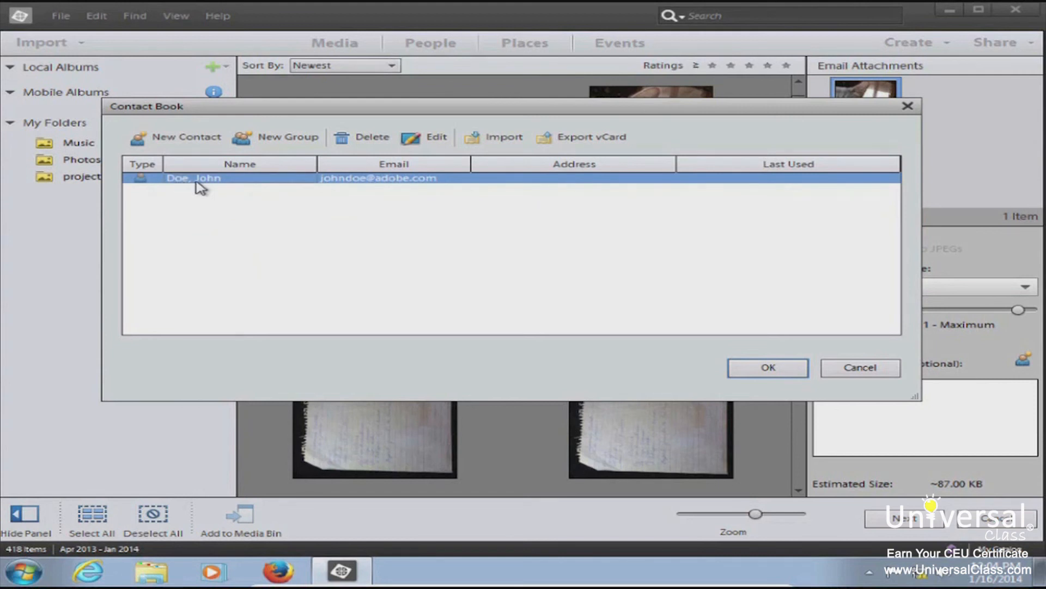
{"action": "left_click", "coordinate": [381, 197]}
Make the new contact the cat photo email's recipient and continue to the next step
{"action": "left_click", "coordinate": [362, 182]}
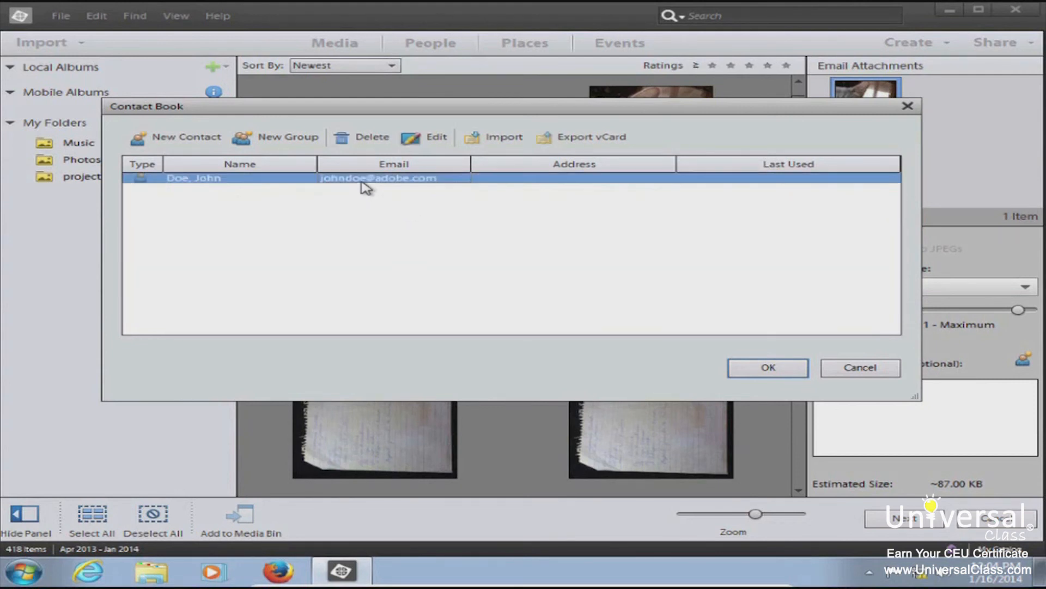
{"action": "left_click", "coordinate": [769, 367]}
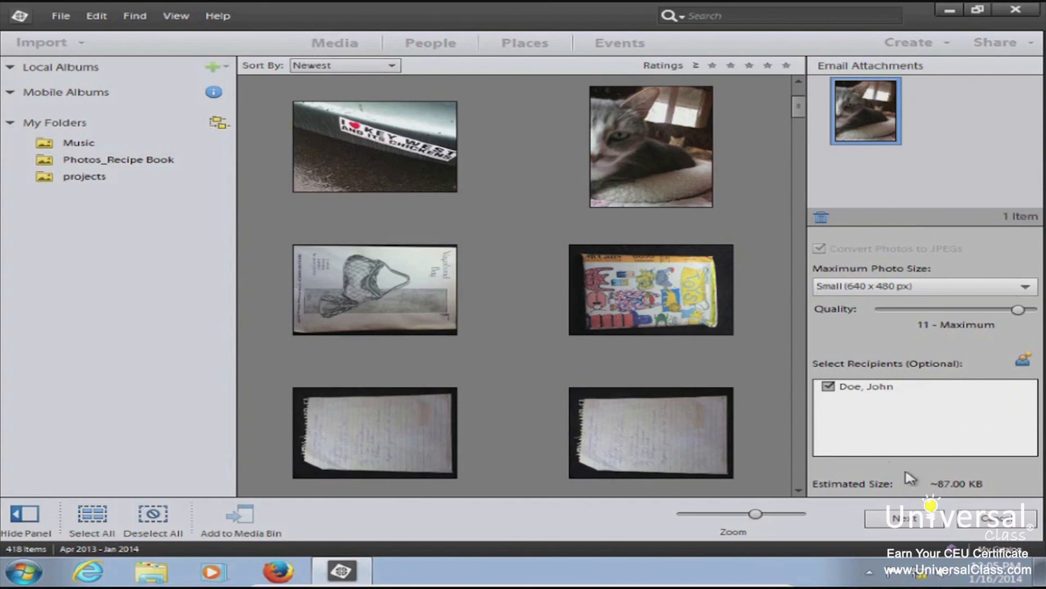
{"action": "left_click", "coordinate": [920, 522]}
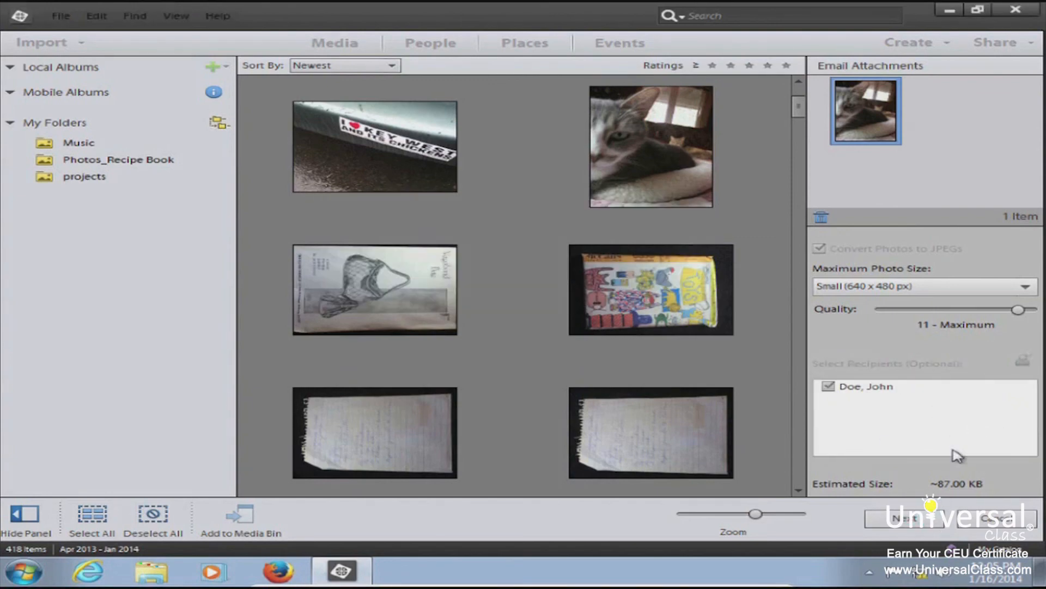